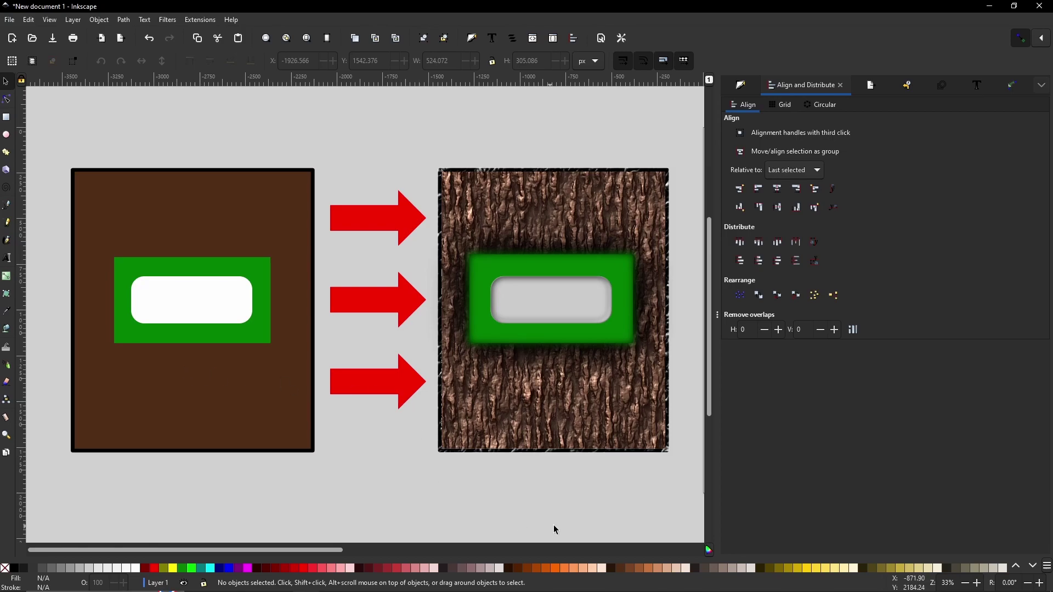
pyautogui.hotkey('ctrl', 'a')
pyautogui.press('Delete')
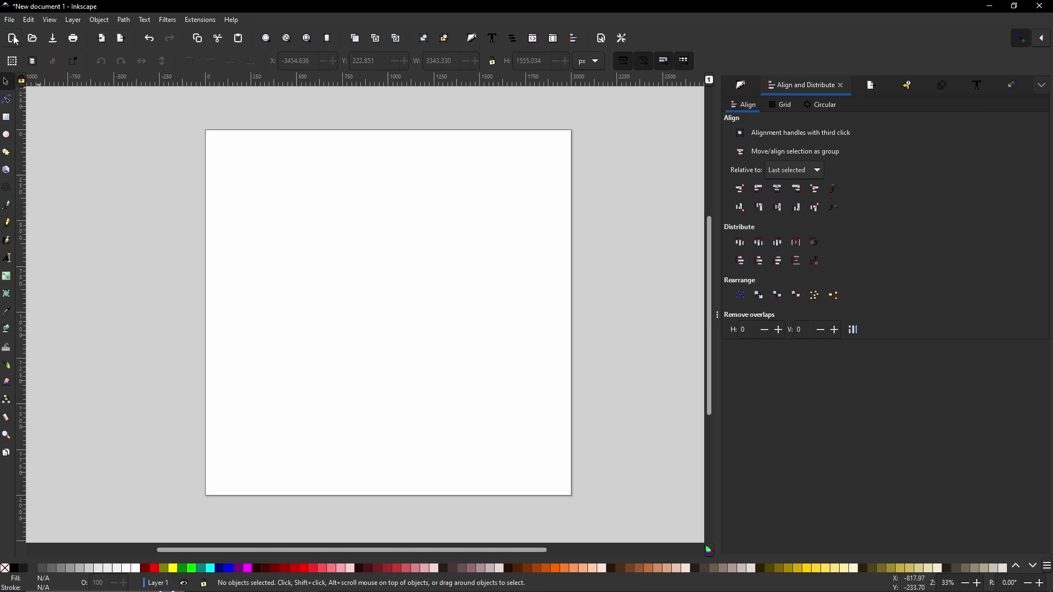
pyautogui.click(8, 20)
pyautogui.click(76, 228)
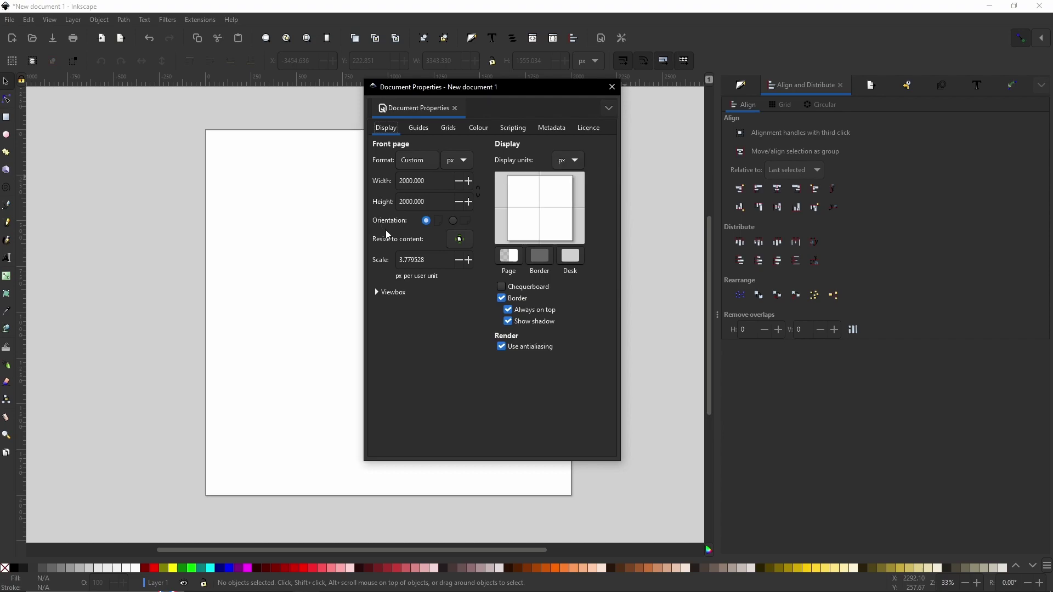
pyautogui.click(611, 88)
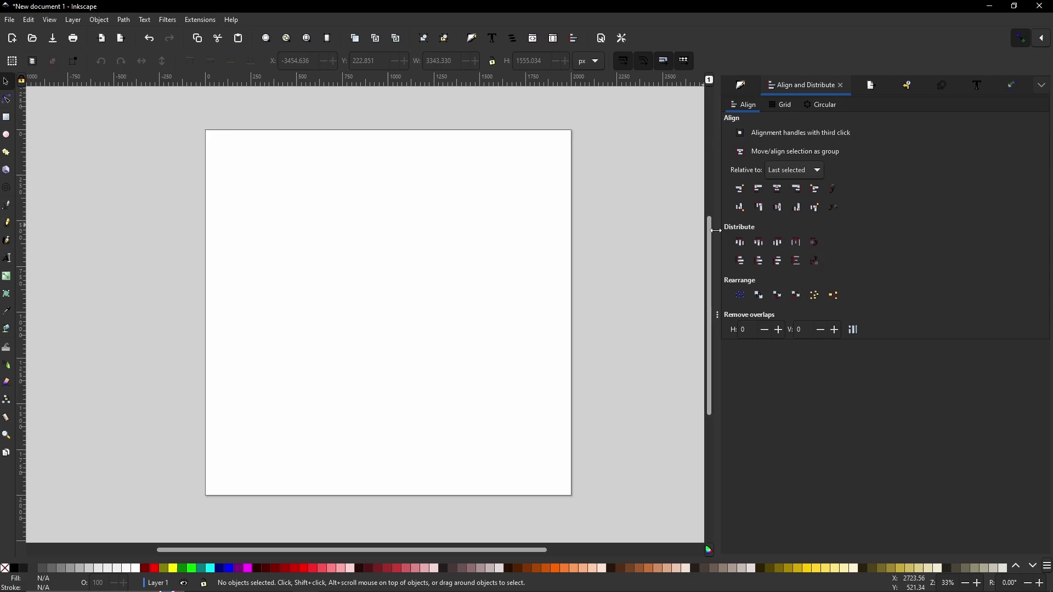
# Step: Drag the dock divider right to enlarge the canvas and shrink the Align and Distribute panel
pyautogui.moveTo(716, 230); pyautogui.dragTo(776, 255)
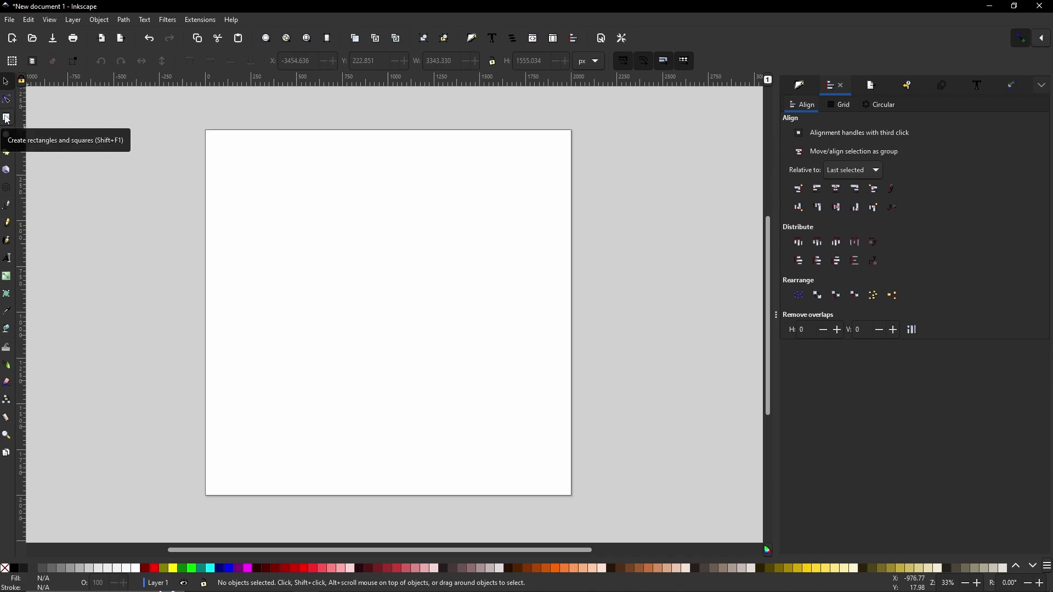
# Step: Draw a large rectangle in the page centre and fill it dark brown (#502D16)
pyautogui.click(7, 118)
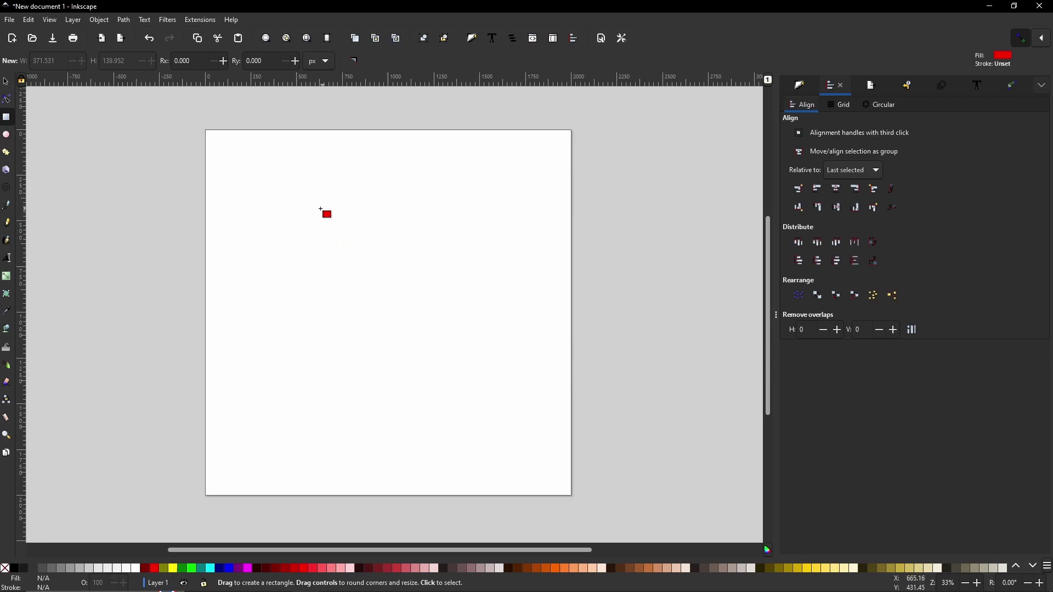
pyautogui.moveTo(282, 203); pyautogui.dragTo(497, 446)
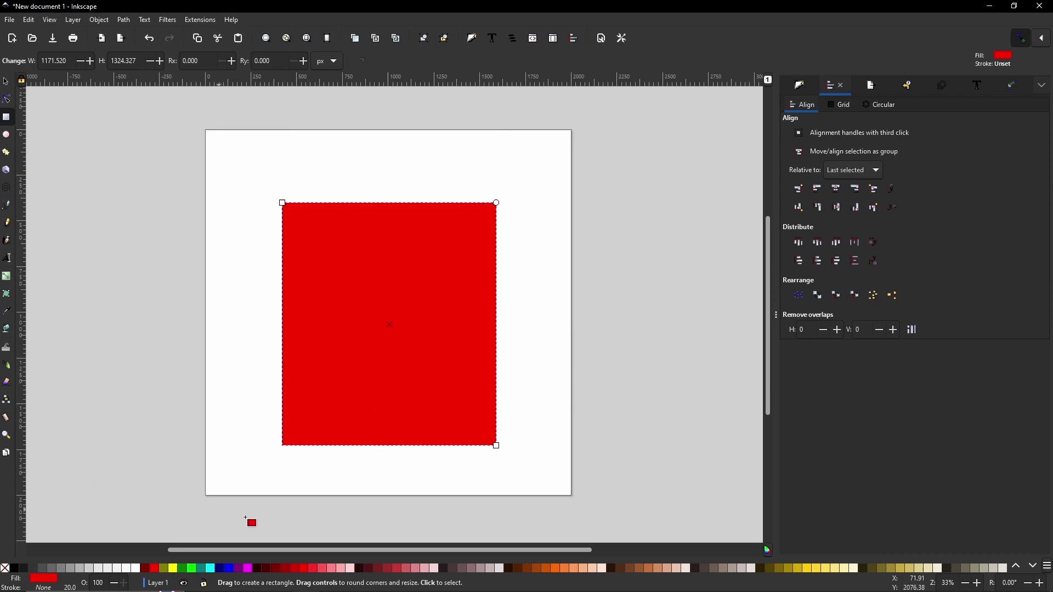
pyautogui.click(624, 571)
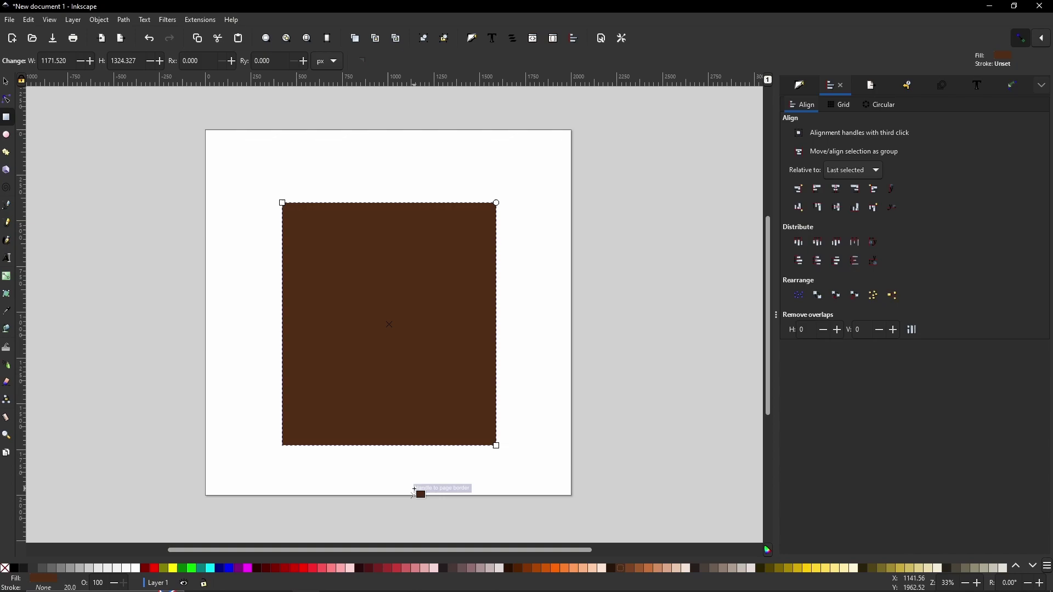
# Step: Convert the 1171.520 × 1324.327 px brown rectangle into a 4-node path
pyautogui.moveTo(414, 489); pyautogui.dragTo(147, 293)
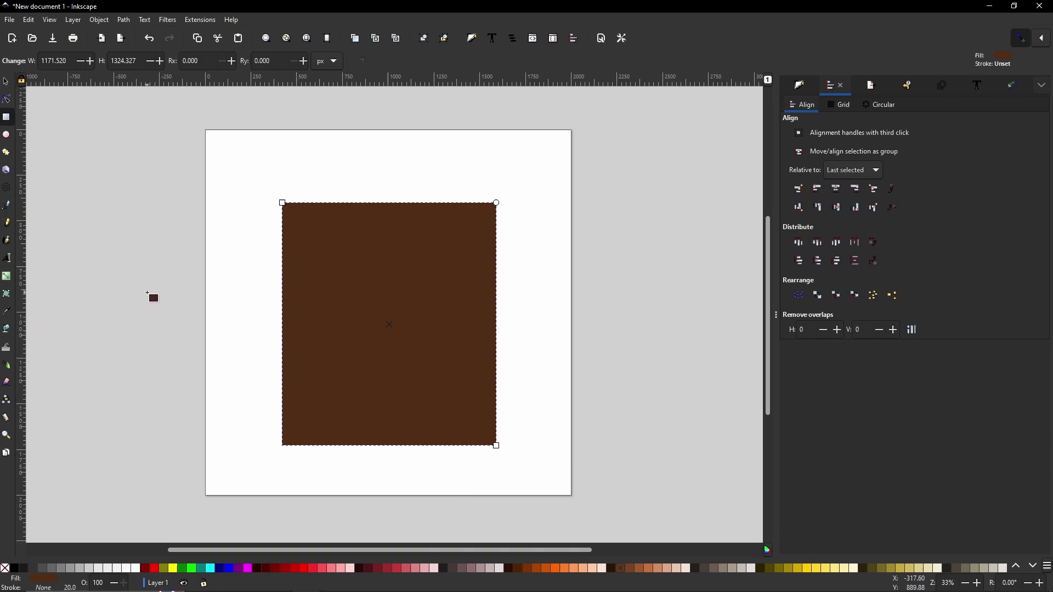
pyautogui.hotkey('shift', 'ctrl', 'c')
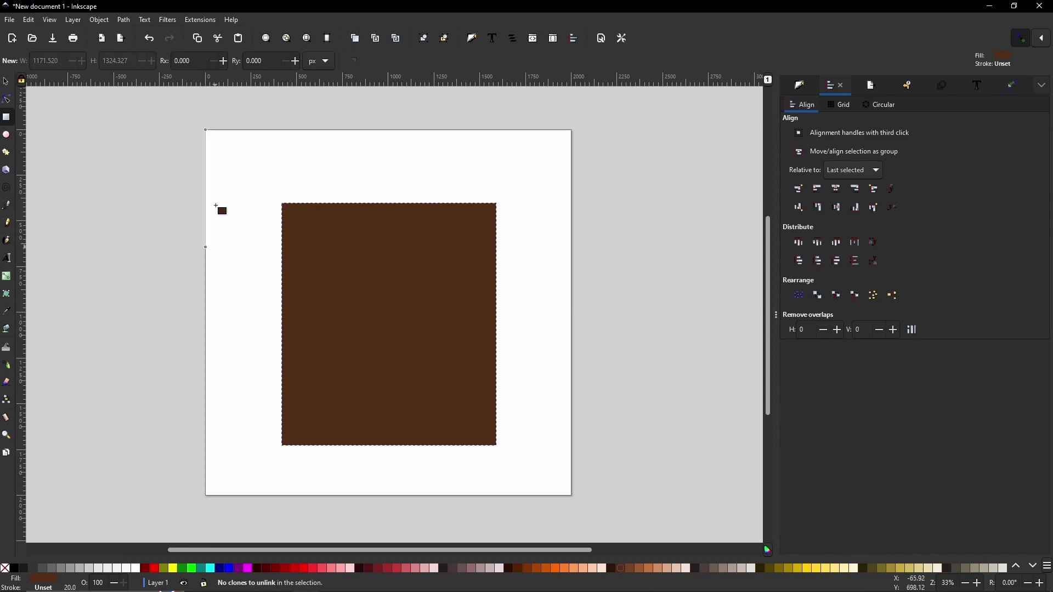
pyautogui.moveTo(215, 206); pyautogui.dragTo(215, 206)
pyautogui.click(123, 21)
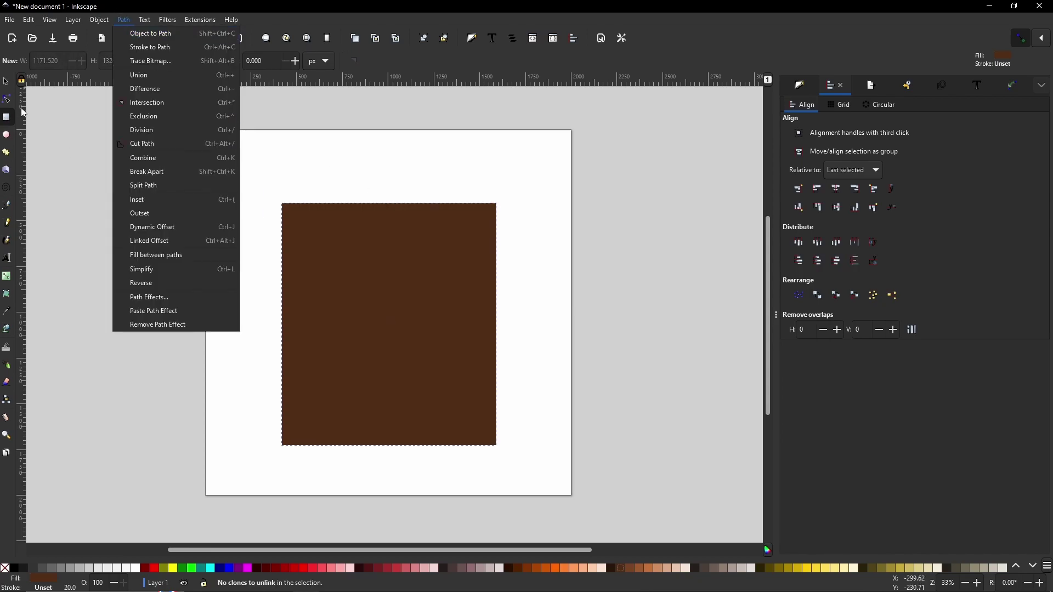
pyautogui.click(6, 85)
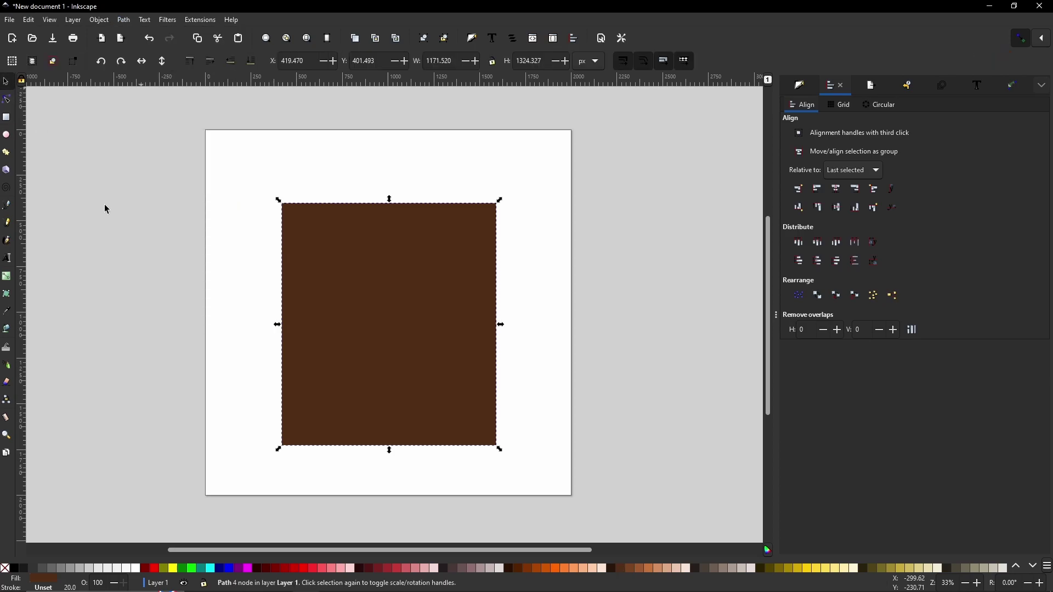
# Step: Give the brown rectangle a black stroke and remove its fill
pyautogui.click(6, 83)
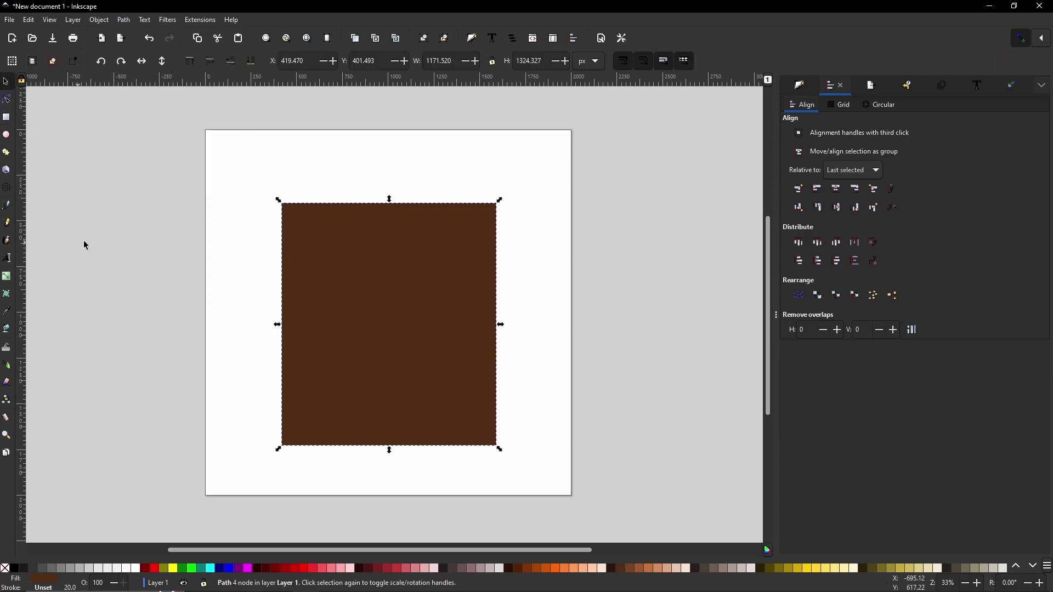
pyautogui.rightClick(460, 271)
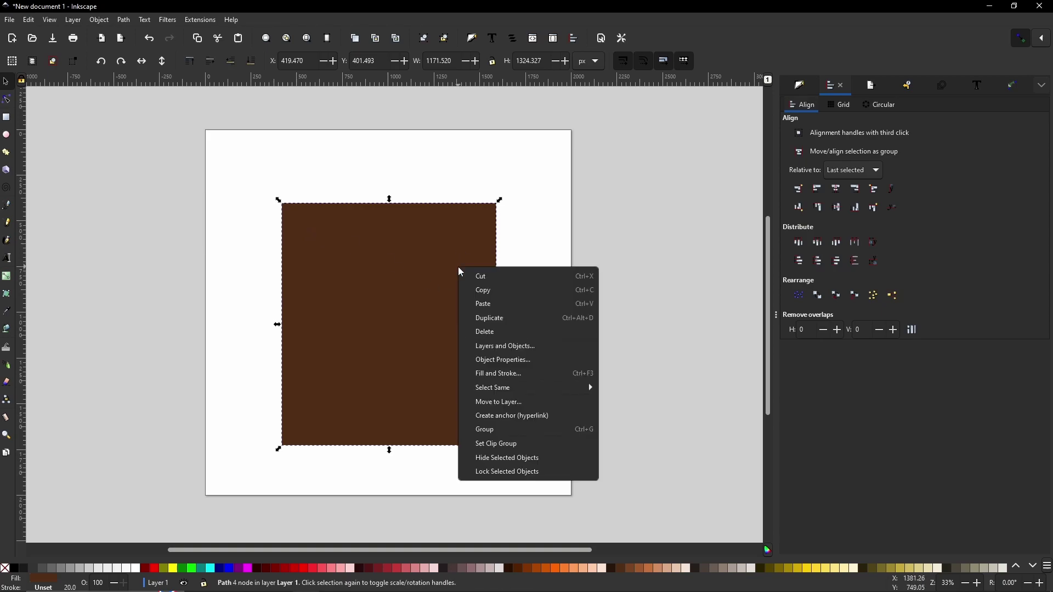
pyautogui.click(593, 205)
pyautogui.moveTo(433, 268)
pyautogui.mouseDown()
pyautogui.moveTo(449, 273)
pyautogui.moveTo(437, 280)
pyautogui.moveTo(433, 267)
pyautogui.mouseUp()
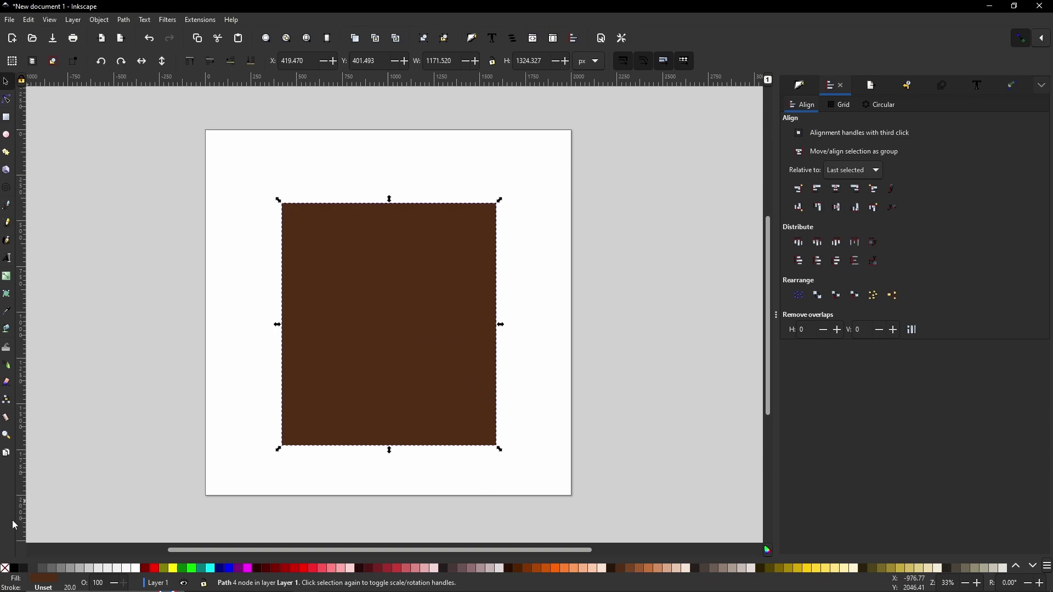
pyautogui.keyDown('shift'); pyautogui.click(15, 569); pyautogui.keyUp('shift')
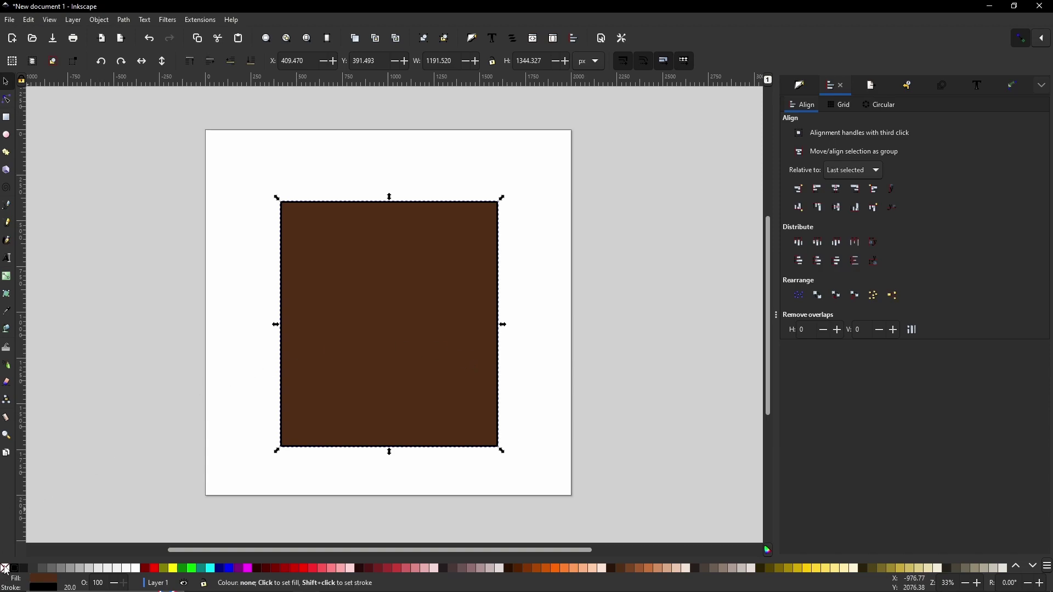
pyautogui.click(4, 570)
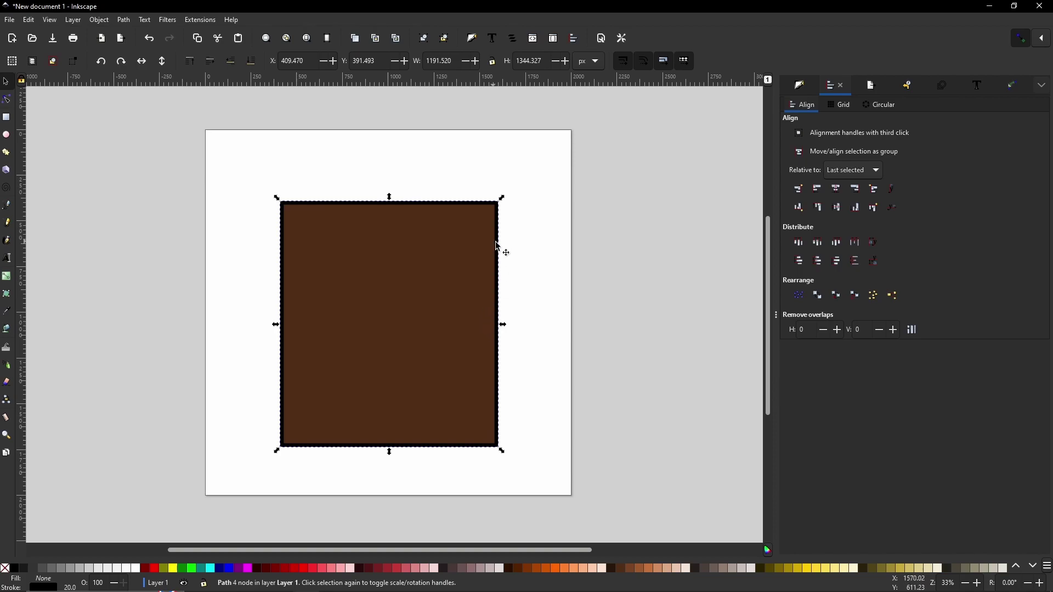
# Step: Use Stroke to Path to make the black border a separate 12-node outline path
pyautogui.moveTo(498, 247)
pyautogui.mouseDown()
pyautogui.moveTo(623, 229)
pyautogui.moveTo(575, 265)
pyautogui.moveTo(495, 245)
pyautogui.mouseUp()
pyautogui.click(124, 21)
pyautogui.click(141, 56)
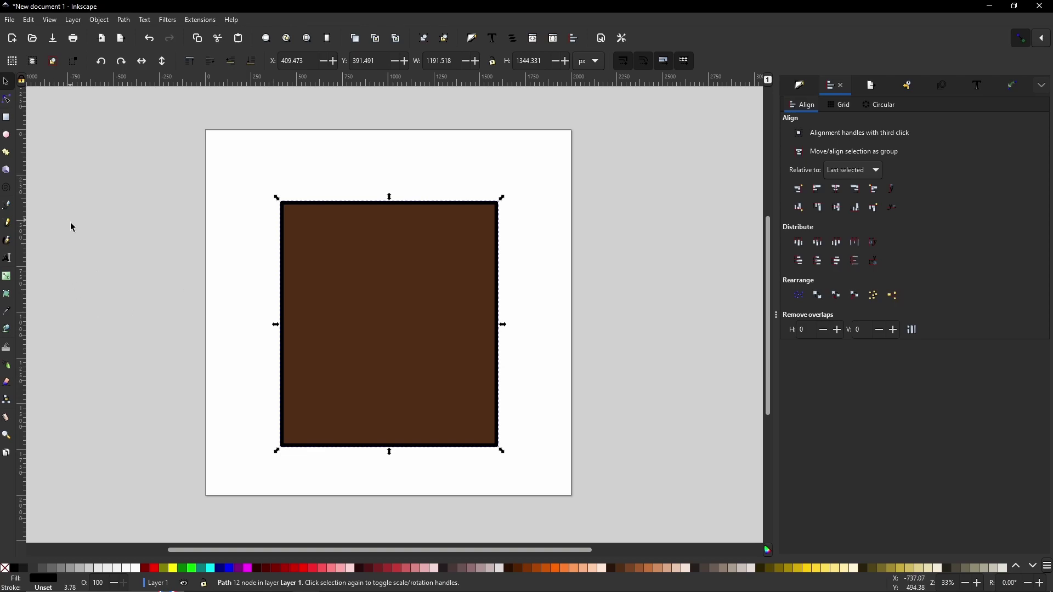
# Step: Draw a stroke-less green 826.955 × 359.546 px inner rectangle, then another rectangle above it
pyautogui.click(10, 119)
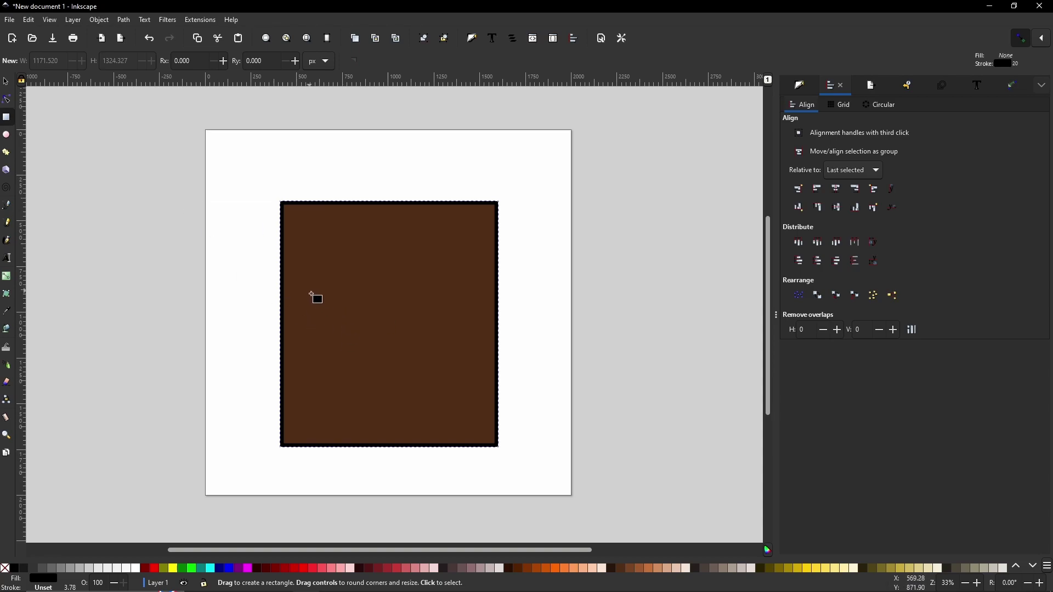
pyautogui.moveTo(312, 294); pyautogui.dragTo(466, 362)
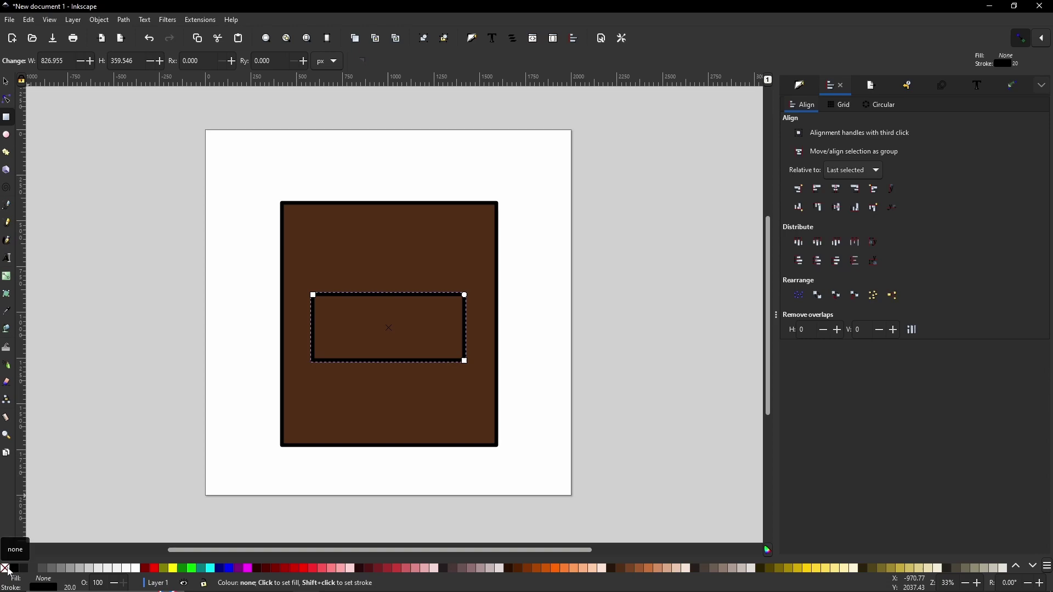
pyautogui.press('shift')
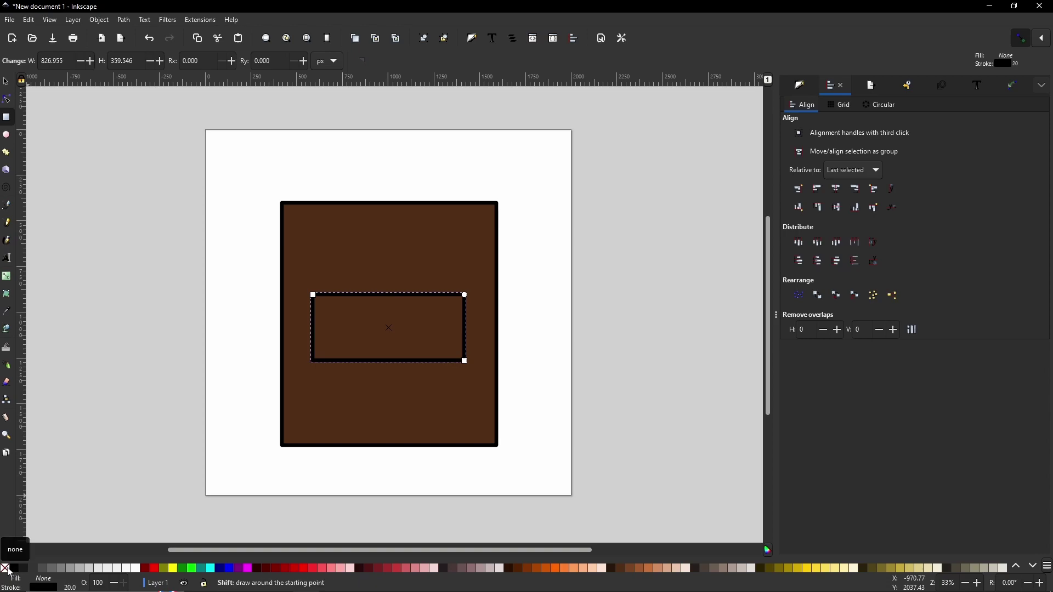
pyautogui.keyDown('shift'); pyautogui.click(10, 572); pyautogui.keyUp('shift')
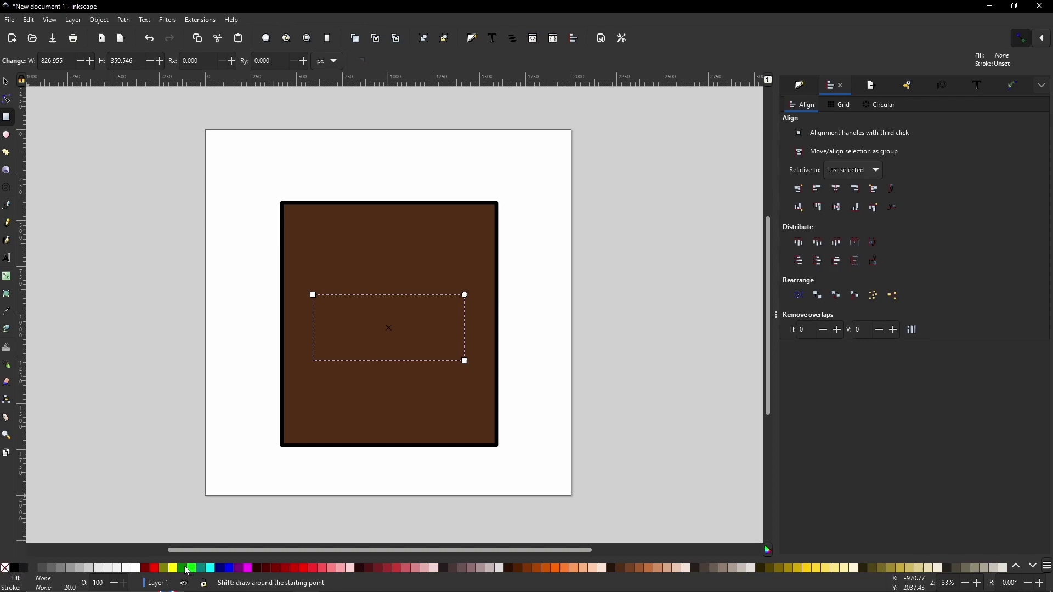
pyautogui.click(187, 570)
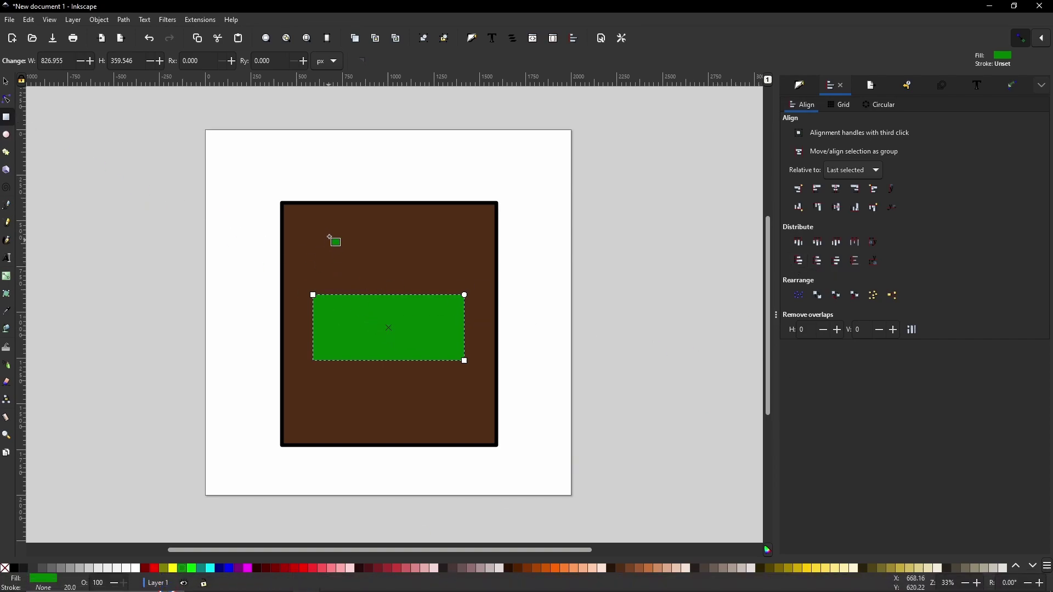
pyautogui.moveTo(340, 235)
pyautogui.mouseDown()
pyautogui.moveTo(406, 270)
pyautogui.moveTo(451, 268)
pyautogui.moveTo(446, 249)
pyautogui.mouseUp()
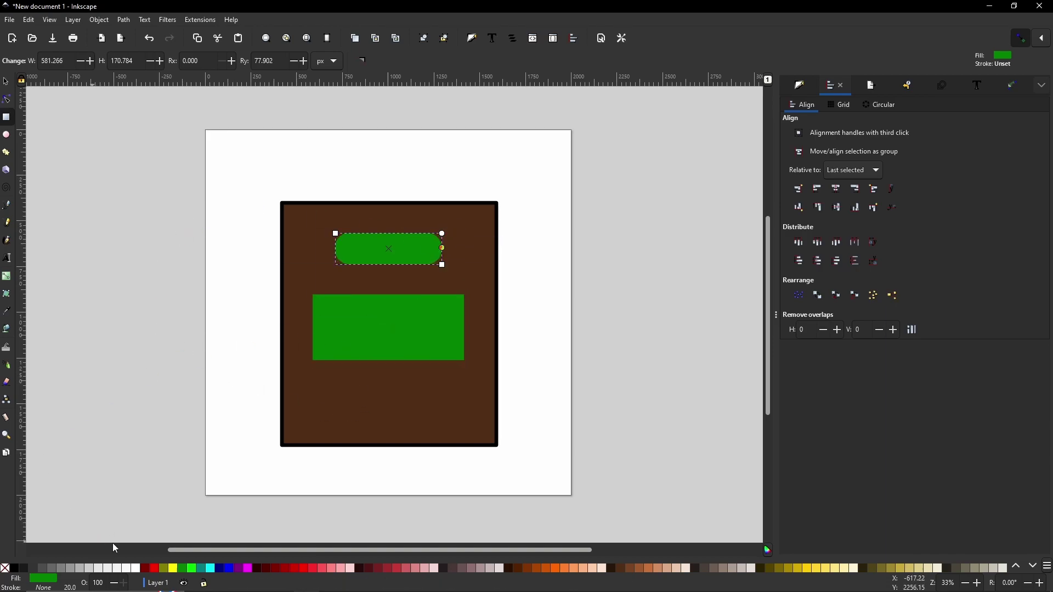
# Step: Fill the rounded rectangle light grey and move it to the middle of the green panel
pyautogui.click(133, 570)
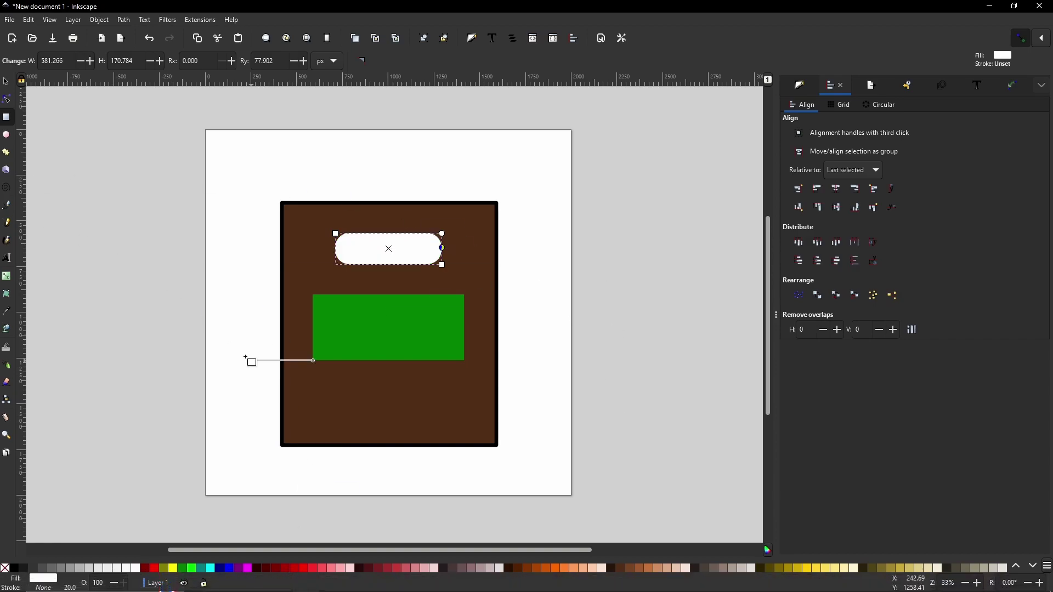
pyautogui.click(121, 568)
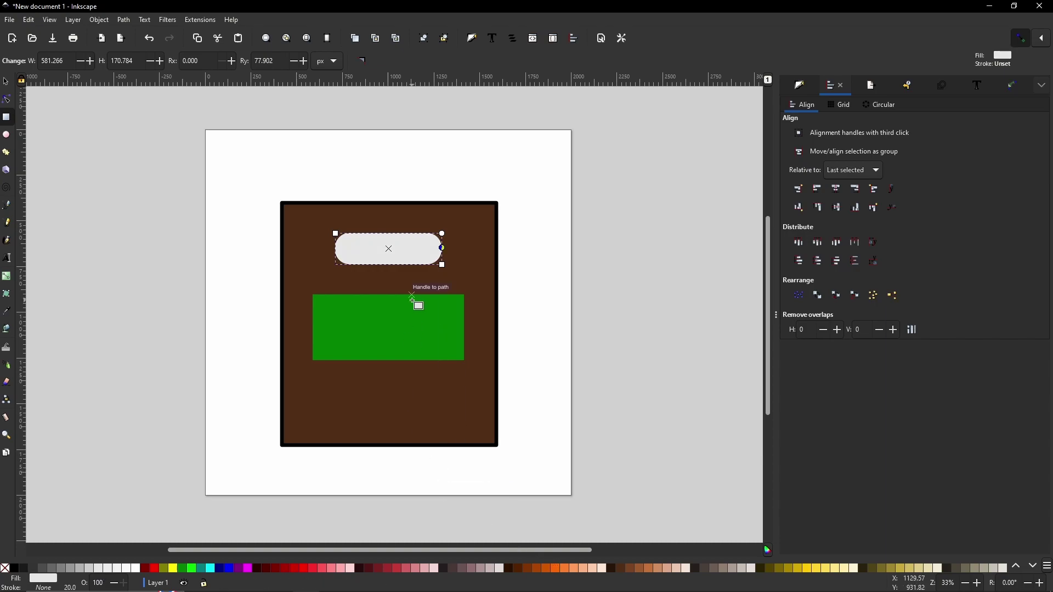
pyautogui.click(6, 81)
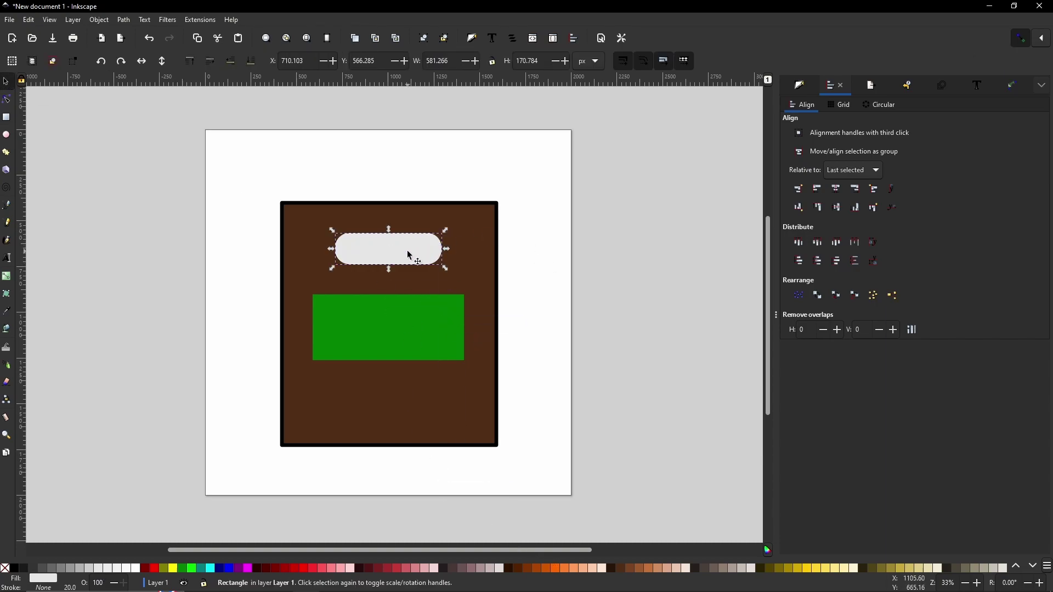
pyautogui.moveTo(411, 250); pyautogui.dragTo(419, 336)
pyautogui.click(418, 336)
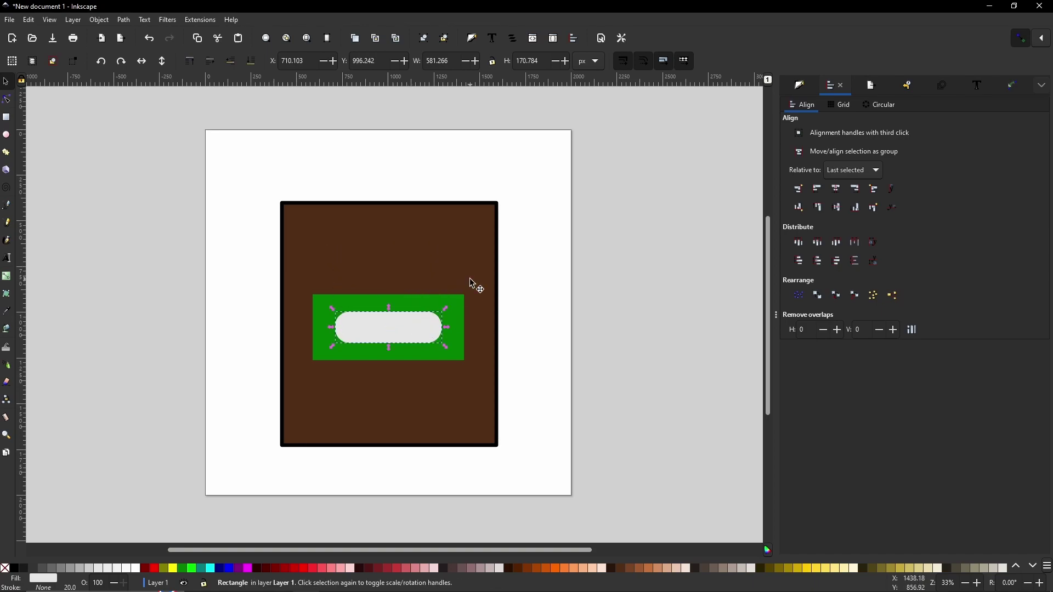
# Step: Duplicate the grey rounded rectangle and give the top copy a darker grey
pyautogui.rightClick(418, 326)
pyautogui.click(452, 376)
pyautogui.moveTo(398, 331); pyautogui.dragTo(397, 333)
pyautogui.click(43, 566)
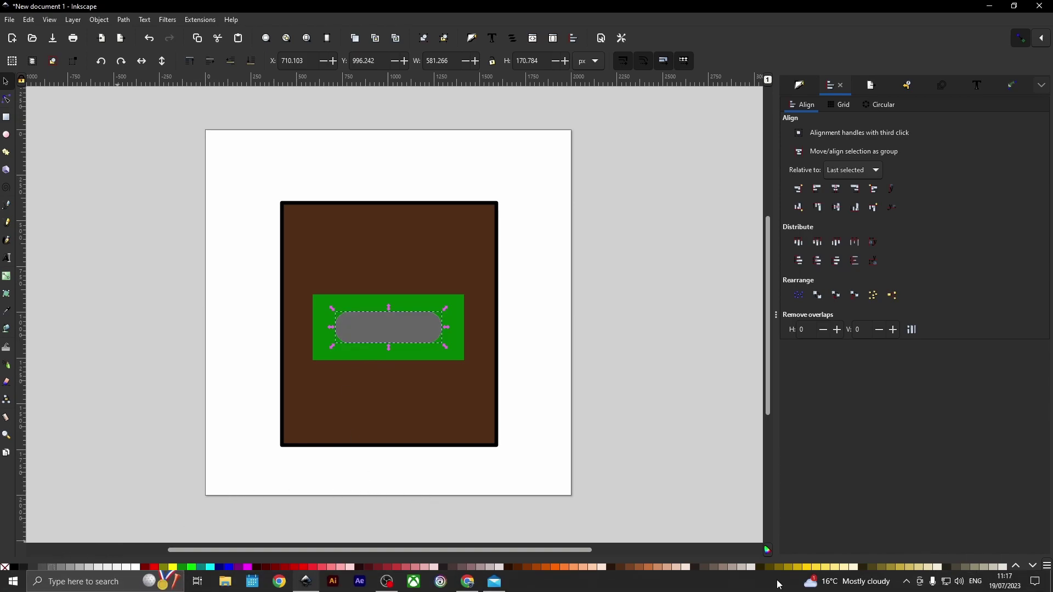
pyautogui.click(604, 357)
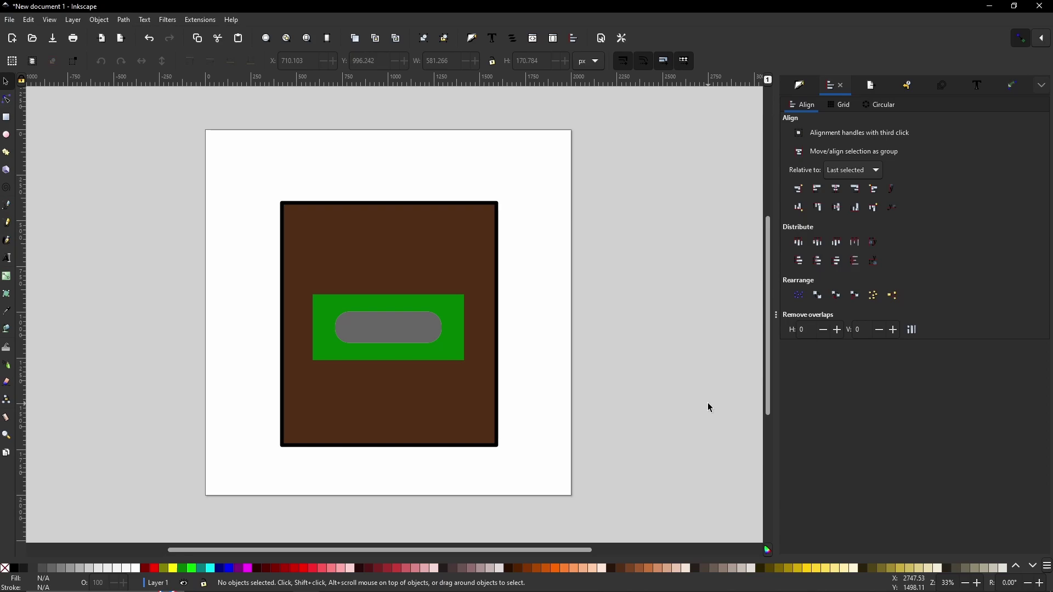
pyautogui.click(167, 20)
pyautogui.moveTo(177, 38)
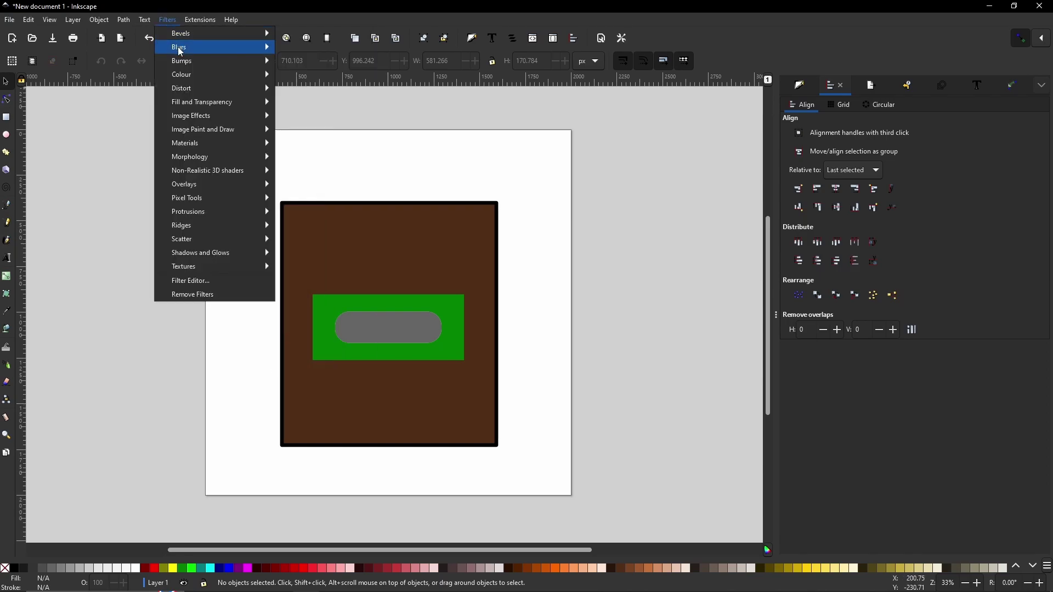
pyautogui.moveTo(186, 62)
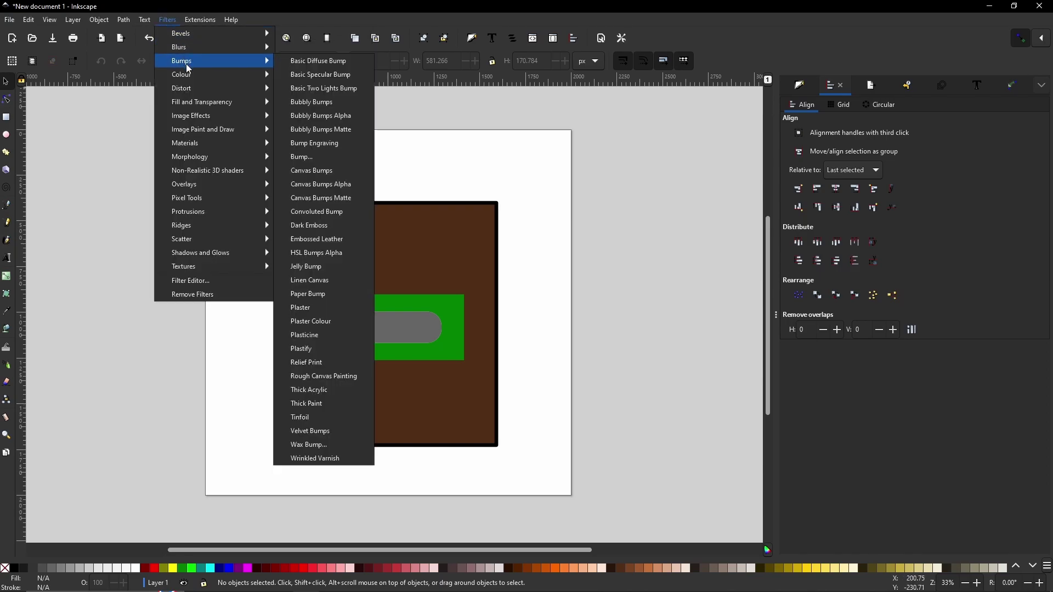
pyautogui.moveTo(190, 93)
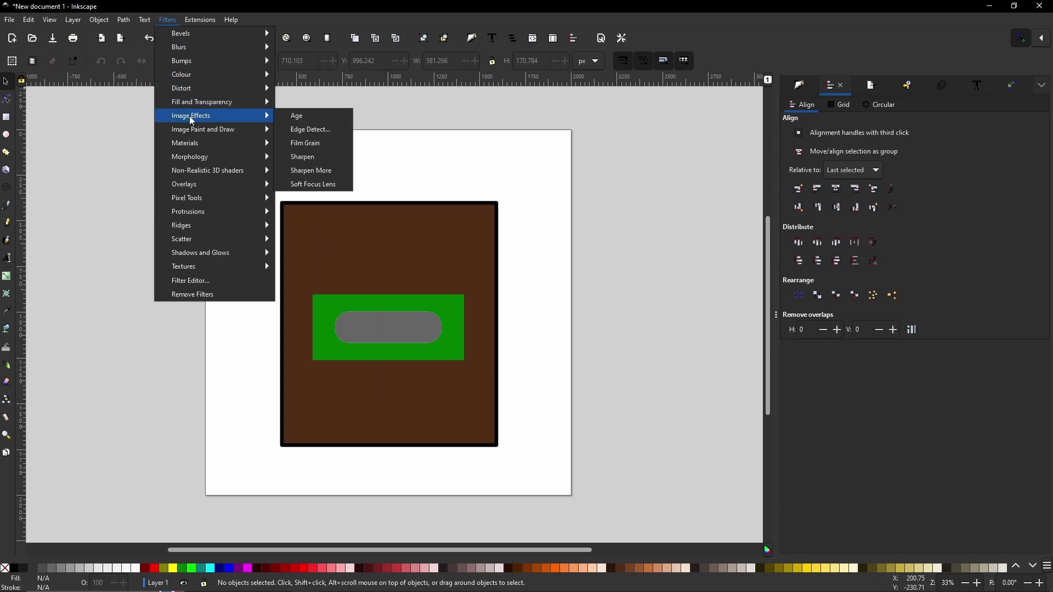
pyautogui.moveTo(195, 132)
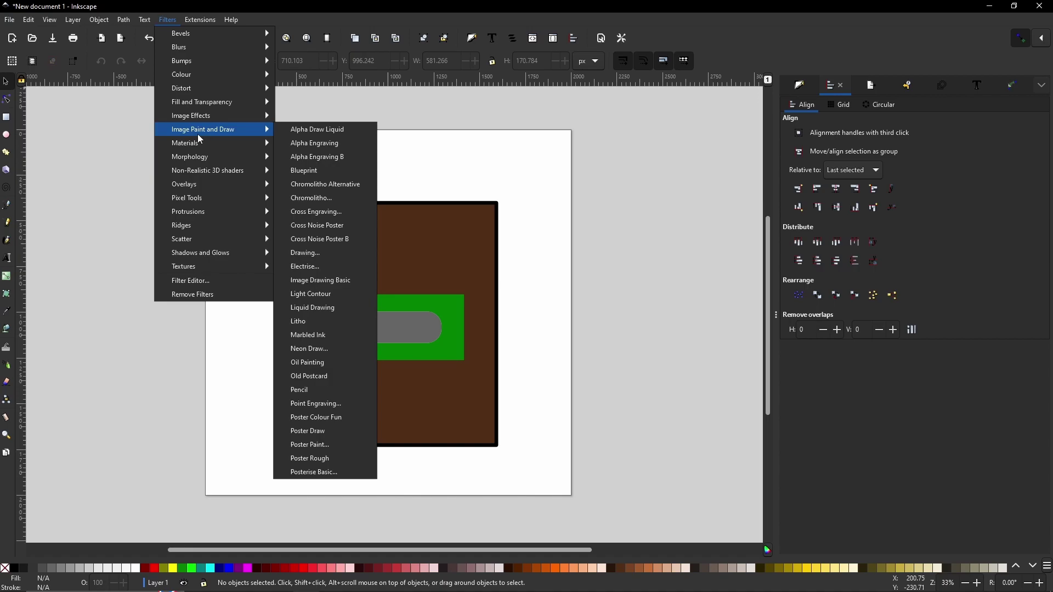
pyautogui.moveTo(201, 150)
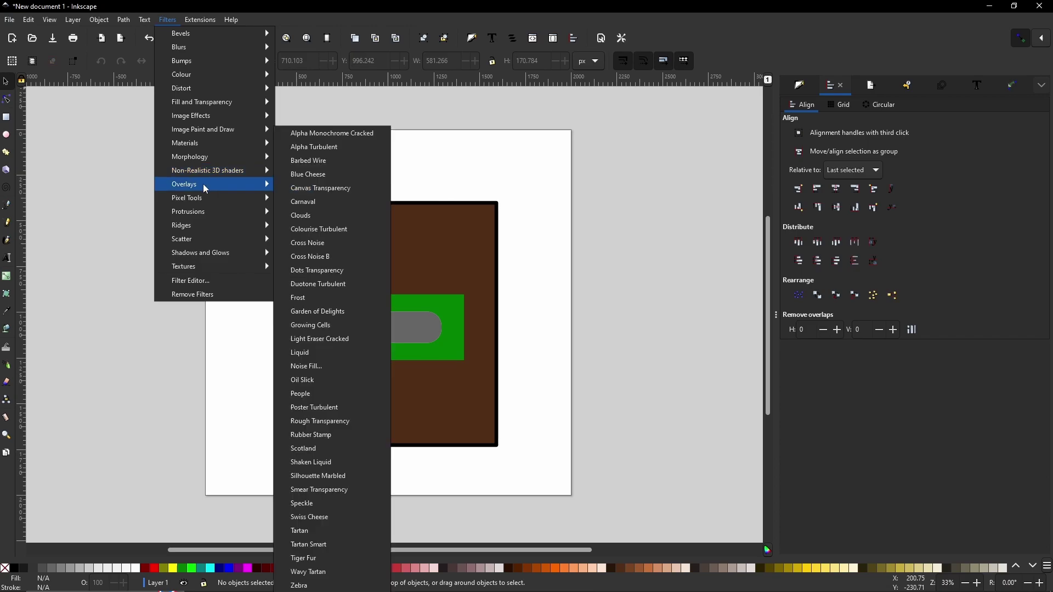
pyautogui.click(372, 187)
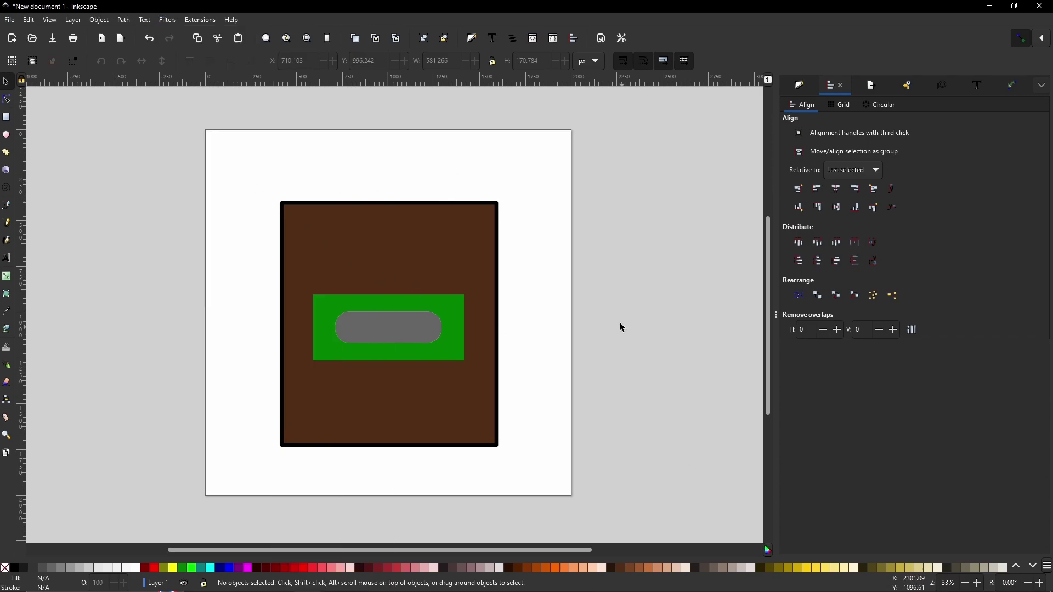
pyautogui.moveTo(620, 323)
pyautogui.mouseDown()
pyautogui.moveTo(347, 238)
pyautogui.moveTo(383, 314)
pyautogui.mouseUp()
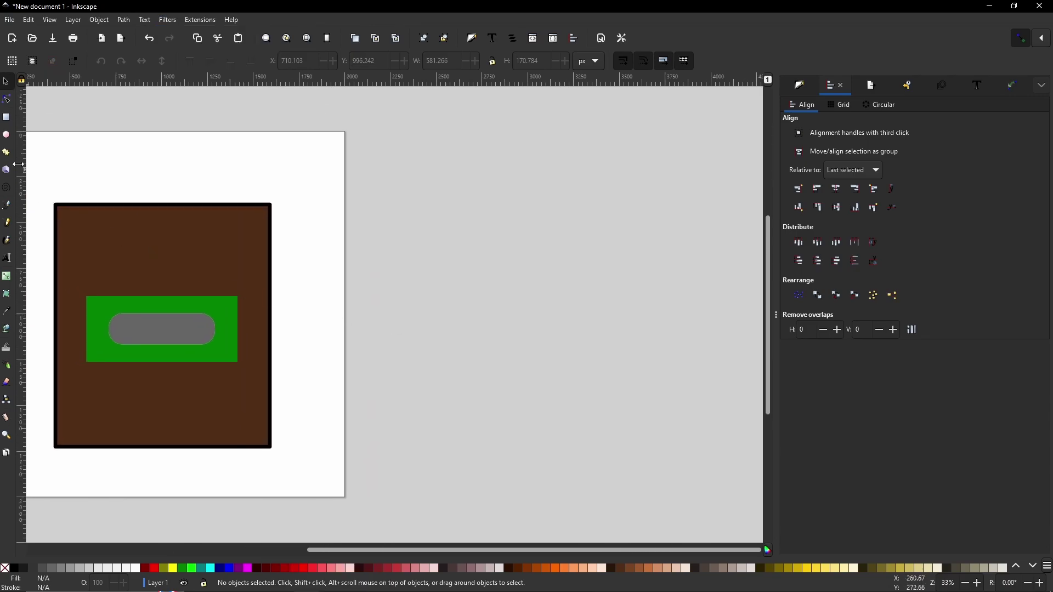
# Step: Draw a grey rounded rectangle on the canvas to the right of the page
pyautogui.click(7, 100)
pyautogui.click(7, 118)
pyautogui.moveTo(359, 171); pyautogui.dragTo(561, 257)
pyautogui.press('Escape')
pyautogui.hotkey('ctrl', 'shift', 'f')
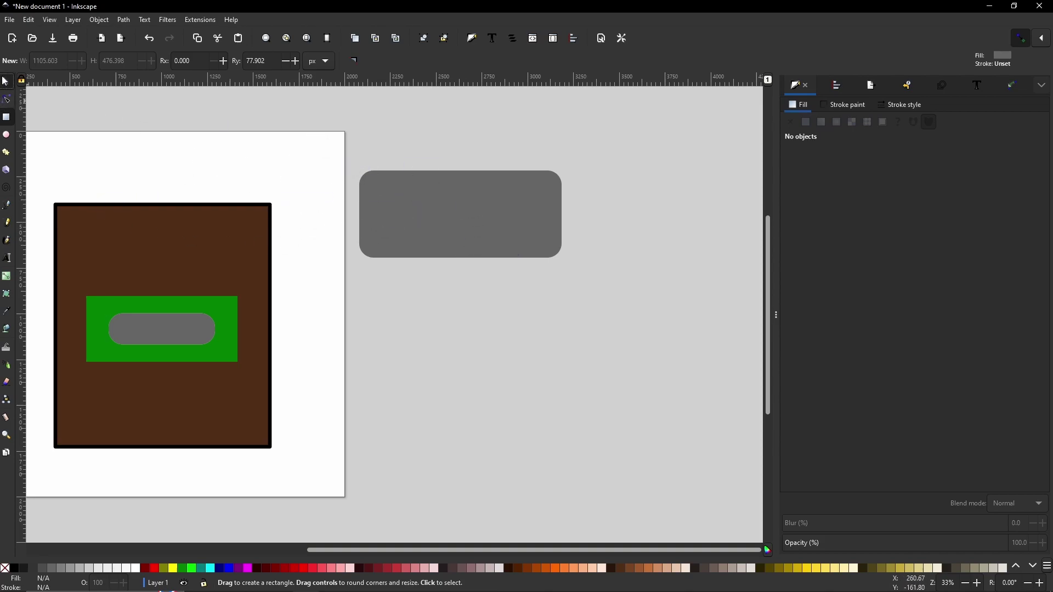
pyautogui.click(6, 81)
pyautogui.click(463, 189)
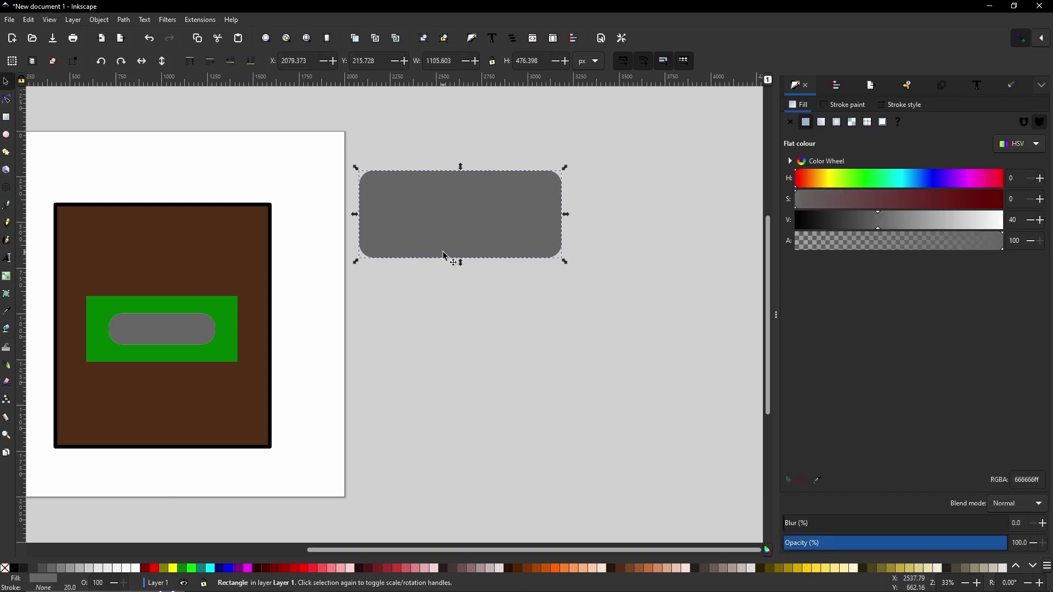
# Step: Make an offset black copy underneath, blurred 28.3% at 65.9% opacity, then delete the copy
pyautogui.rightClick(425, 236)
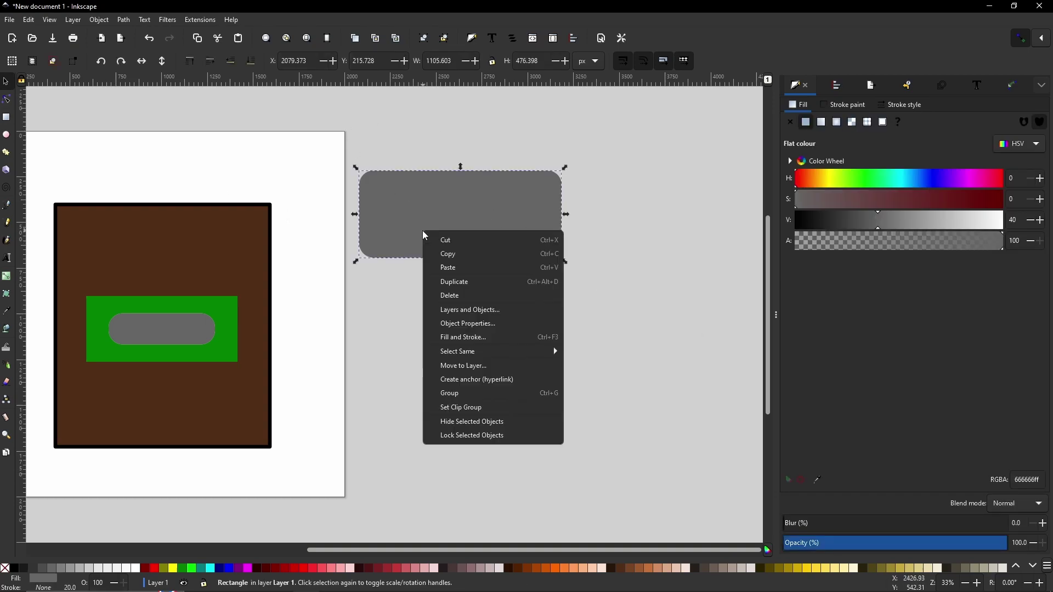
pyautogui.click(455, 282)
pyautogui.moveTo(434, 212); pyautogui.dragTo(452, 226)
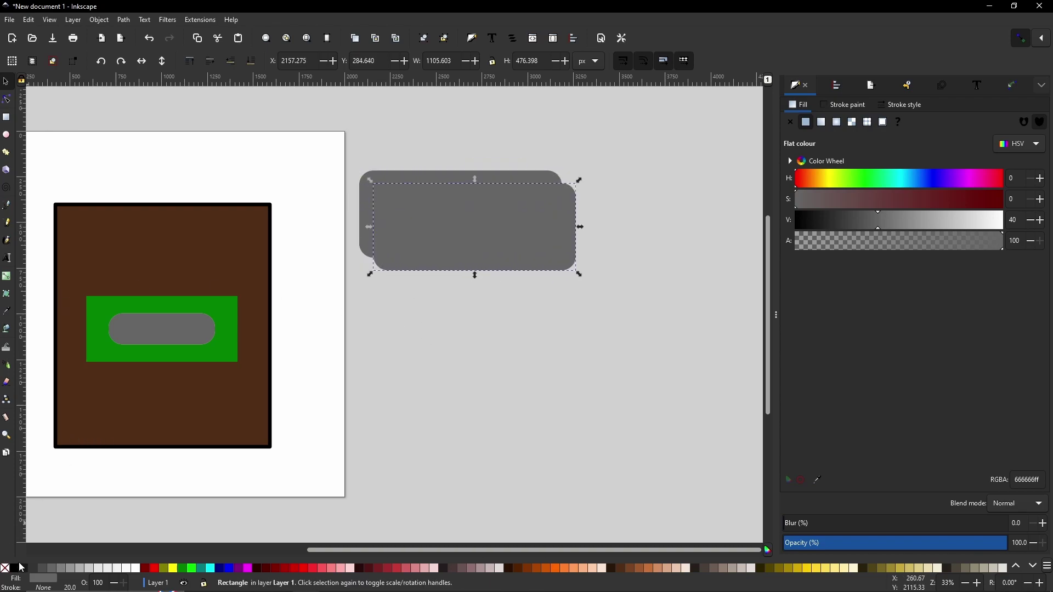
pyautogui.click(21, 567)
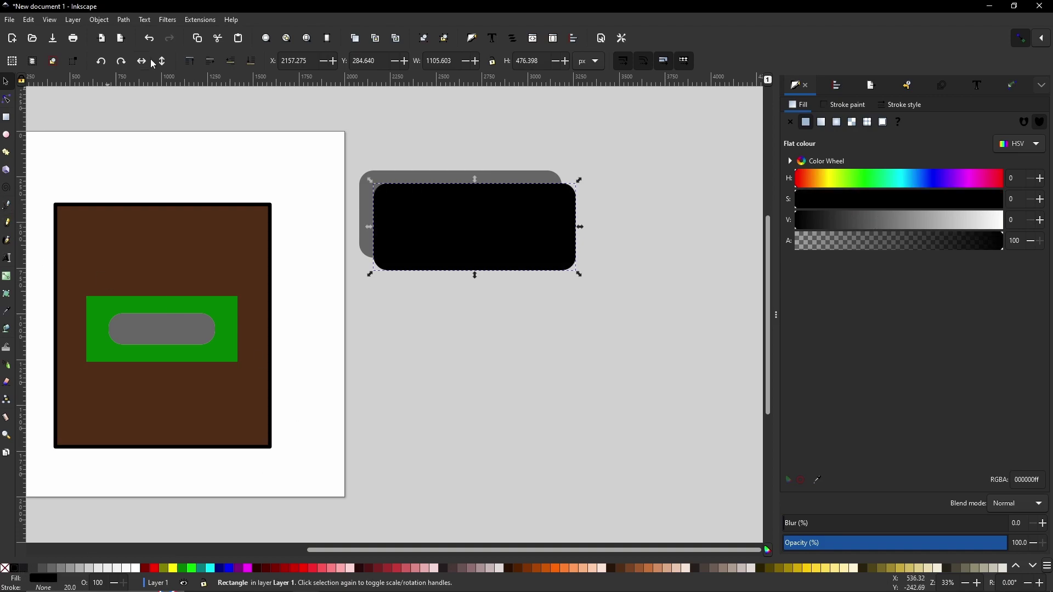
pyautogui.click(251, 61)
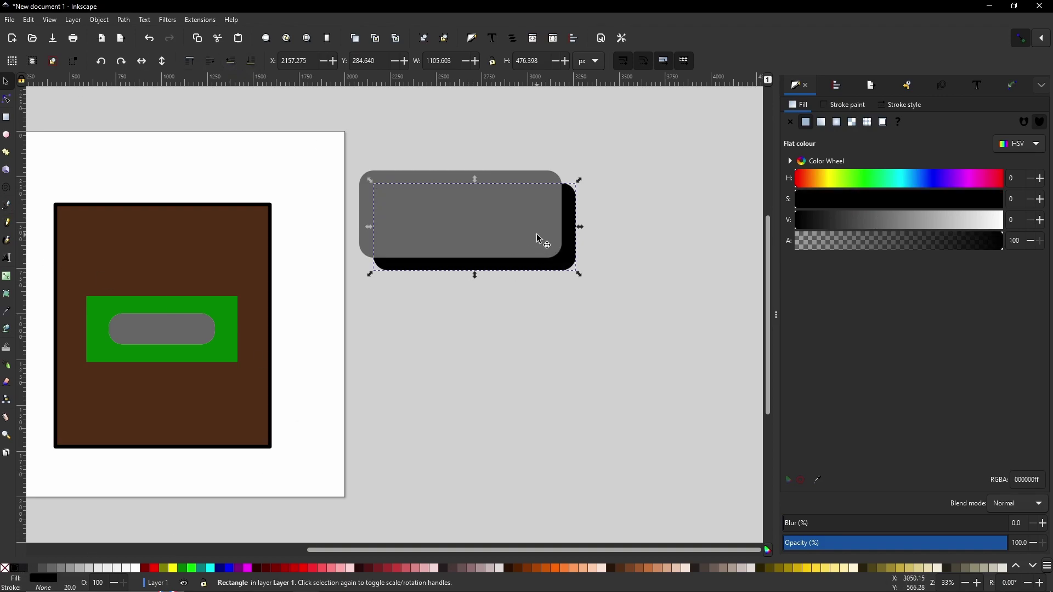
pyautogui.moveTo(788, 525); pyautogui.dragTo(846, 531)
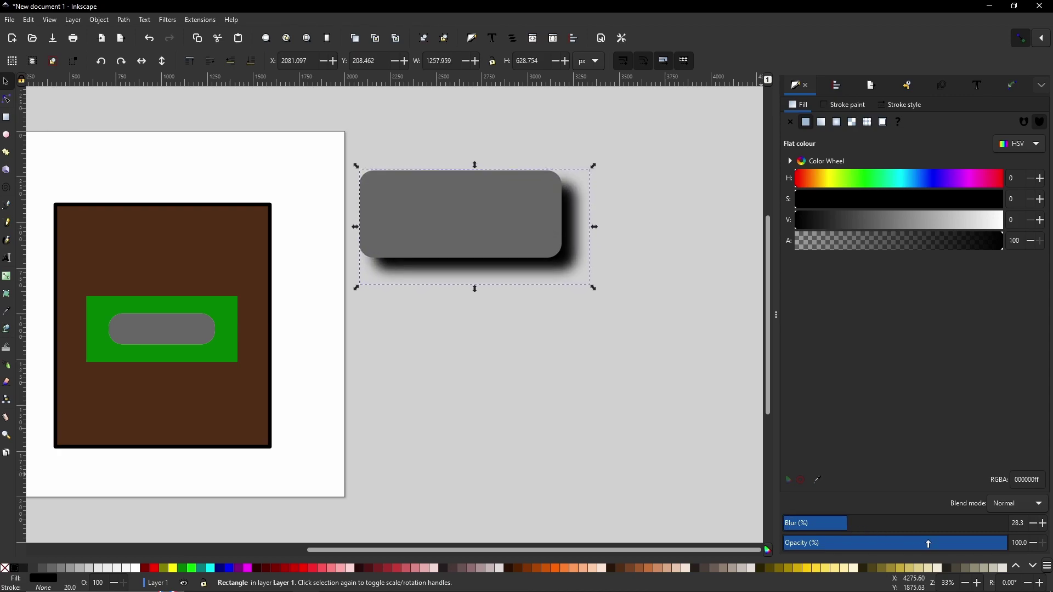
pyautogui.moveTo(928, 544)
pyautogui.mouseDown()
pyautogui.moveTo(919, 544)
pyautogui.moveTo(931, 544)
pyautogui.mouseUp()
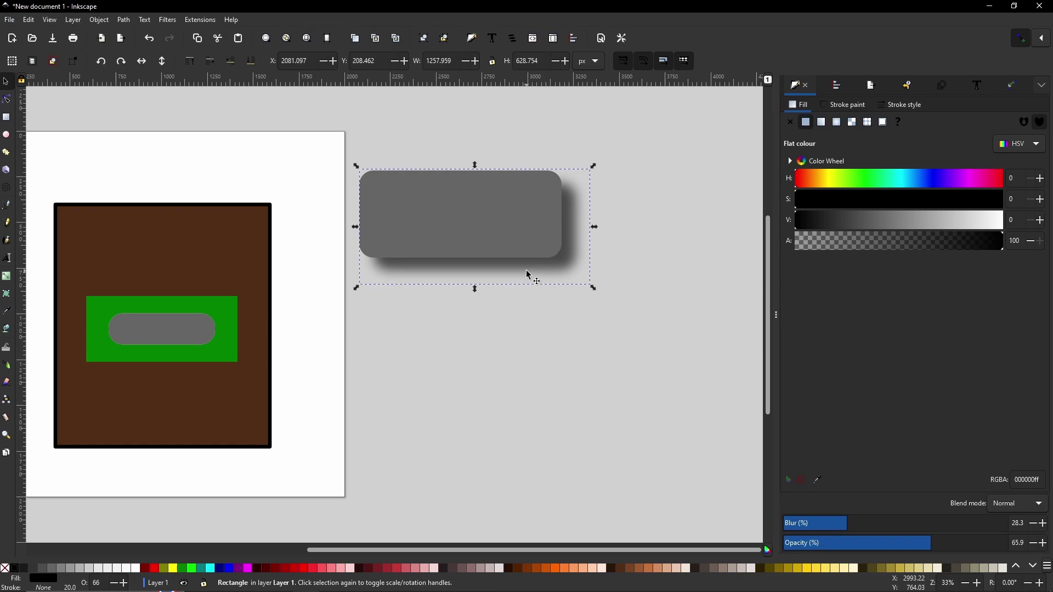
pyautogui.press('Delete')
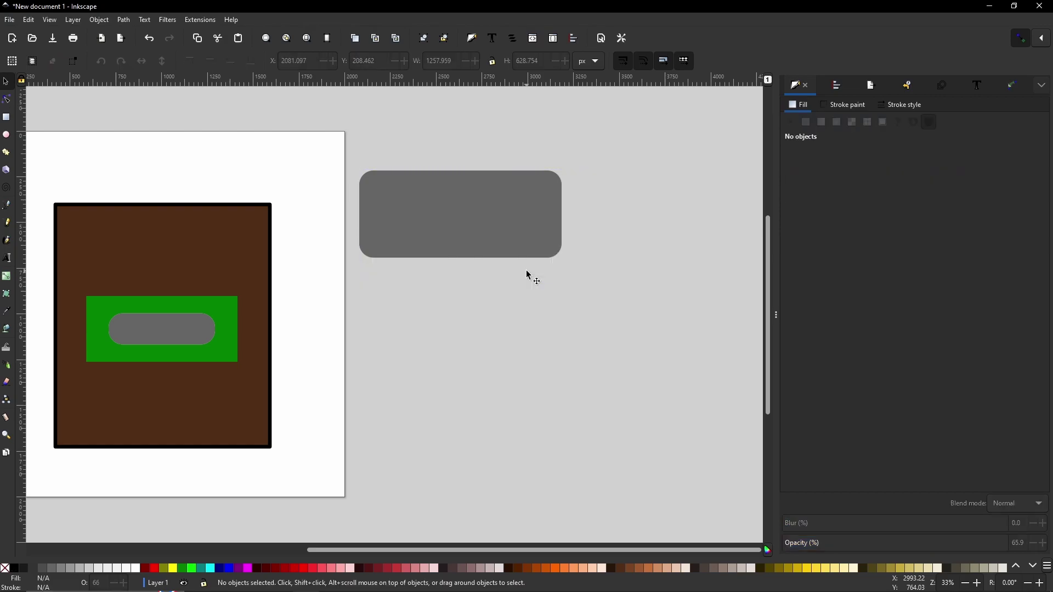
# Step: Apply Filters > Shadows and Glows > Inset to the grey rounded rectangle beside the page
pyautogui.click(509, 241)
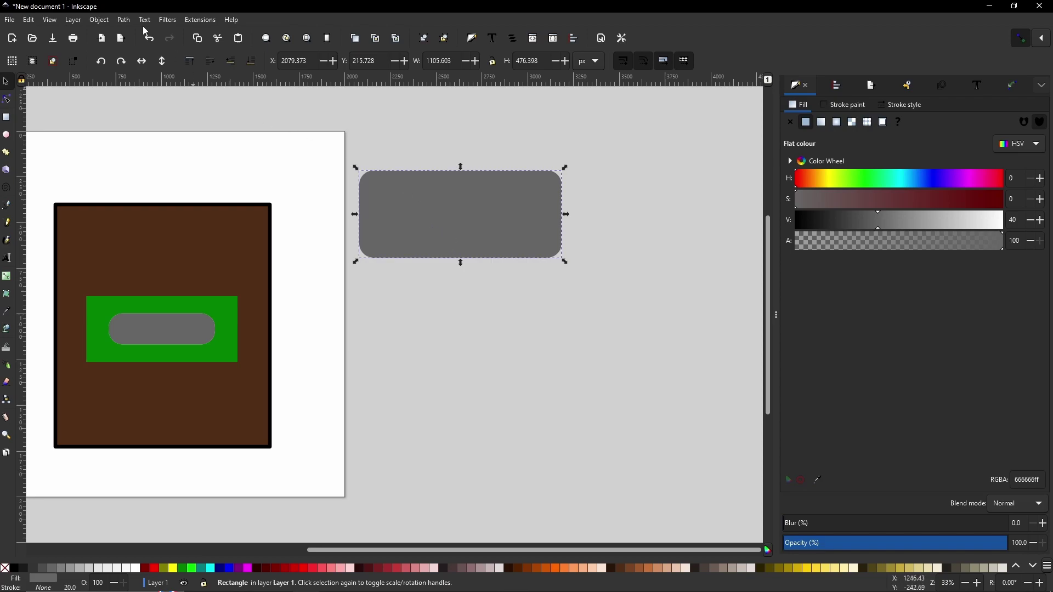
pyautogui.click(167, 21)
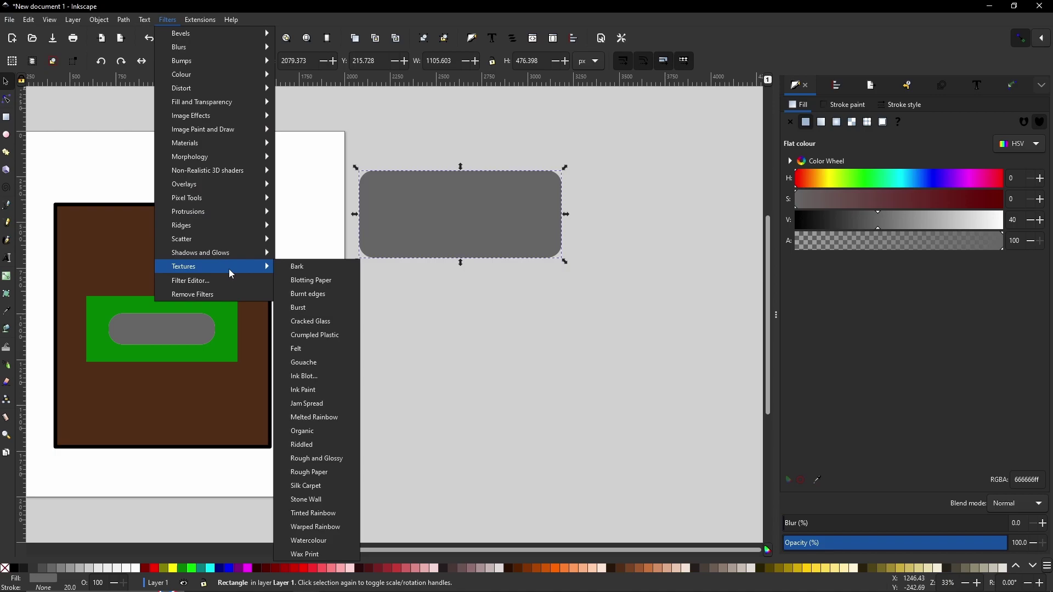
pyautogui.moveTo(228, 257)
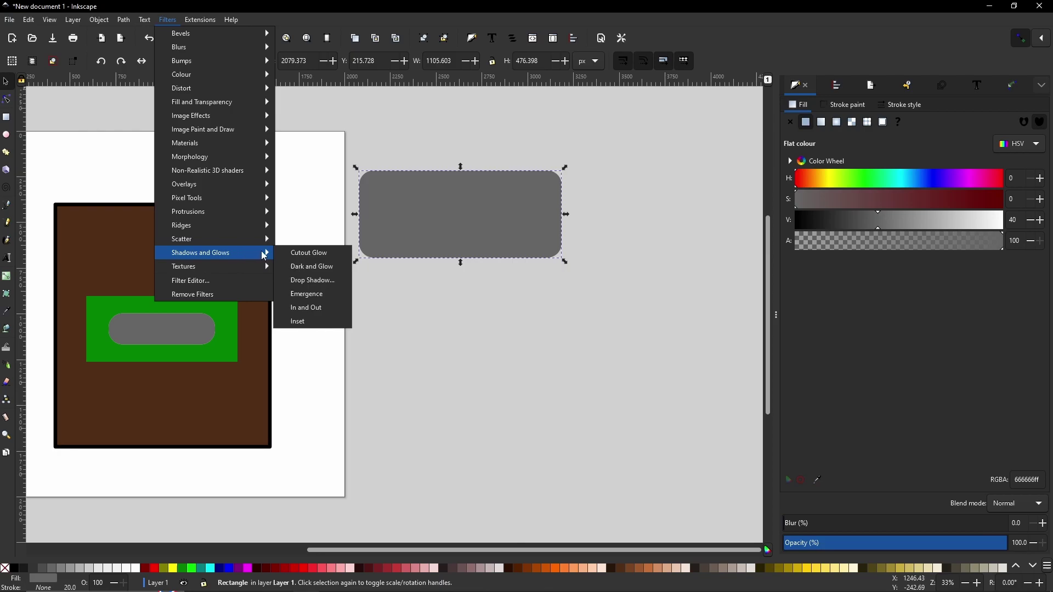
pyautogui.click(305, 327)
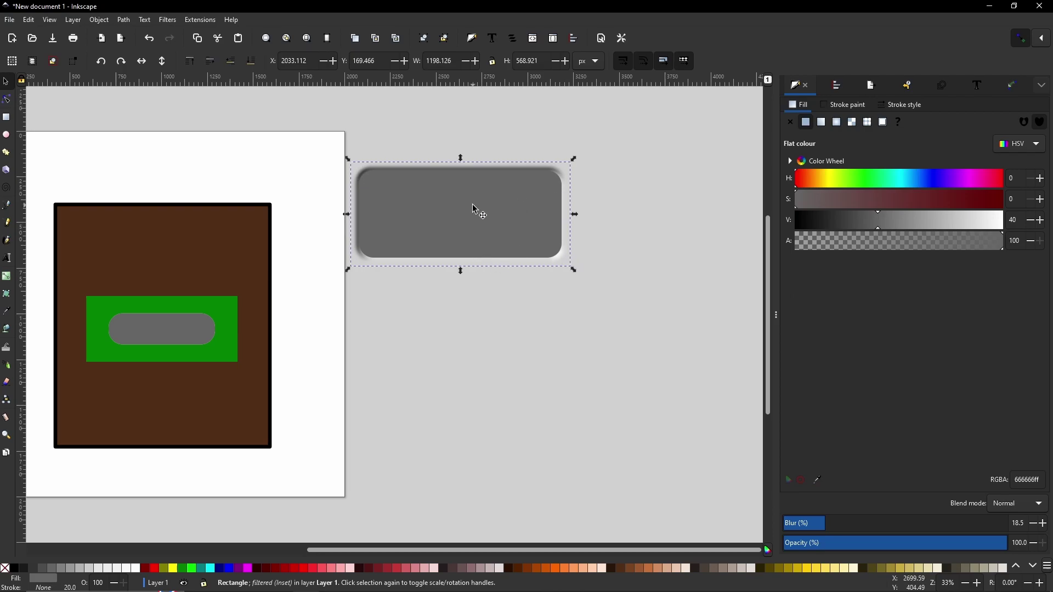
pyautogui.keyDown('ctrl'); pyautogui.scroll(1, 502, 205); pyautogui.keyUp('ctrl')
pyautogui.keyDown('ctrl'); pyautogui.scroll(1, 501, 205); pyautogui.keyUp('ctrl')
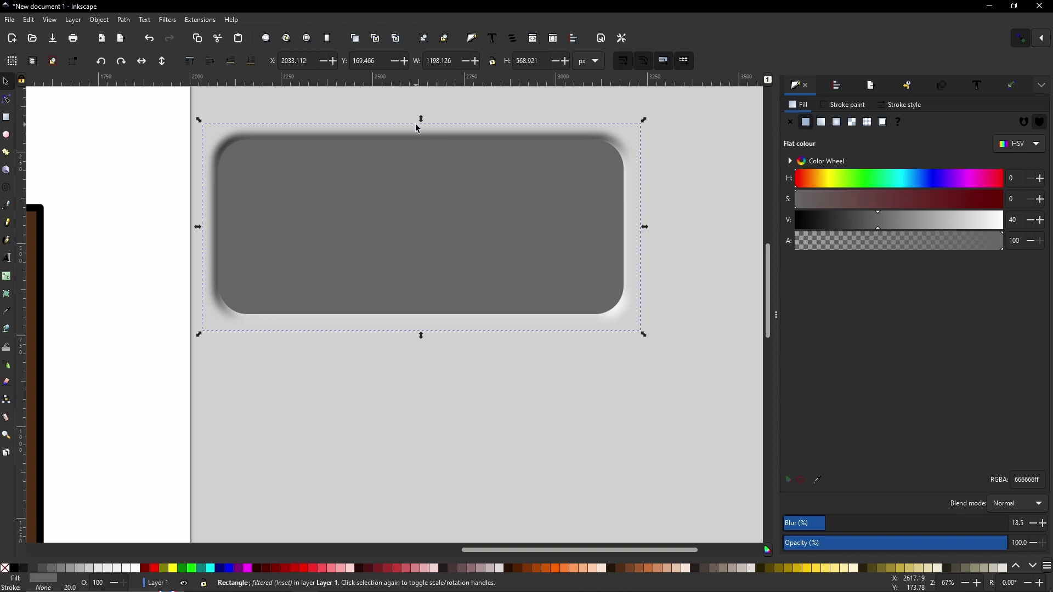
# Step: Move the inset rectangle right and down and remove its filters
pyautogui.moveTo(445, 223); pyautogui.dragTo(471, 245)
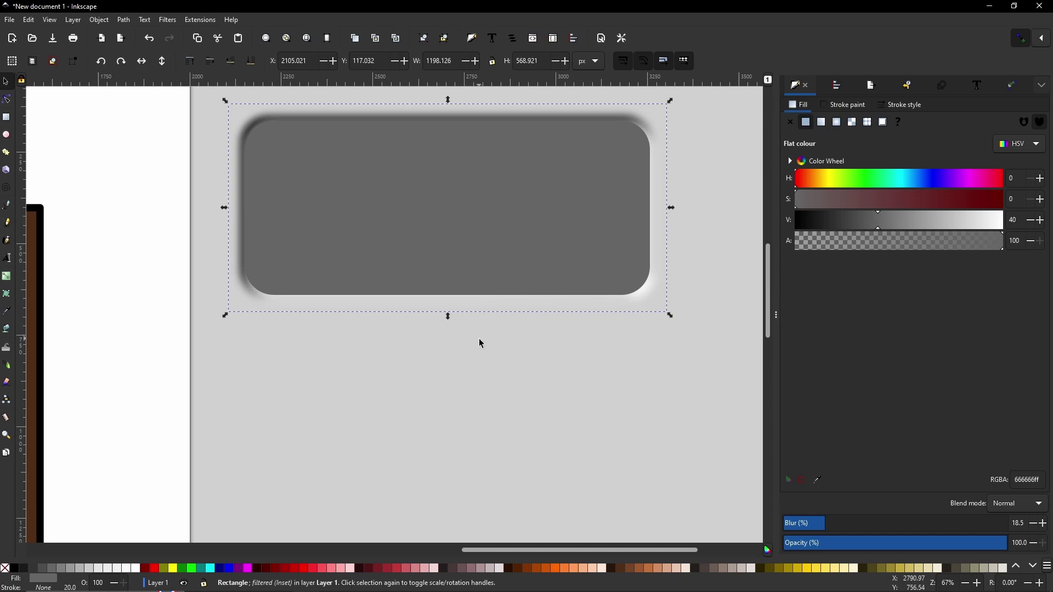
pyautogui.click(166, 22)
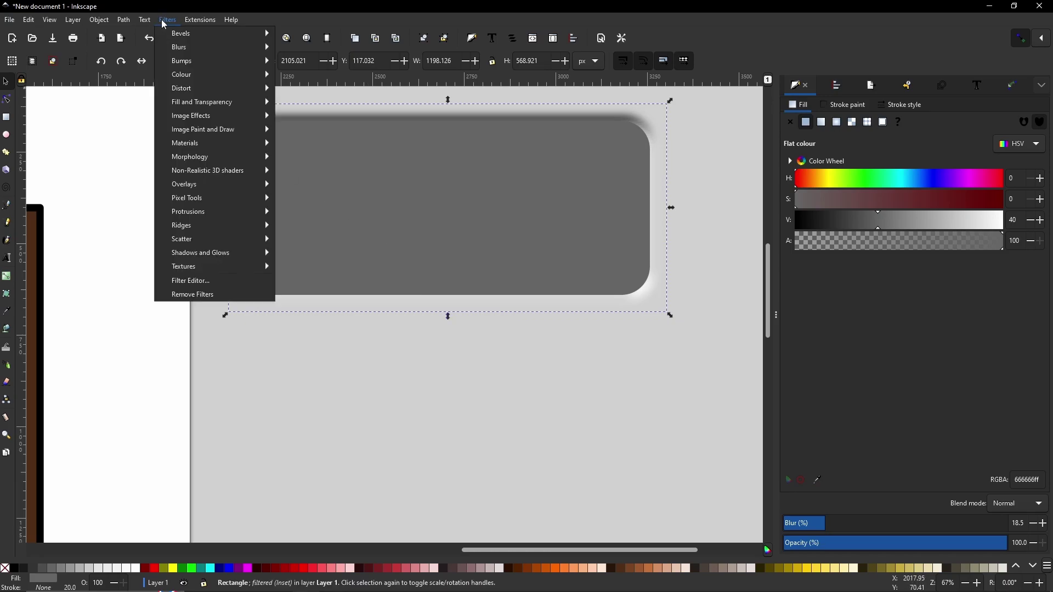
pyautogui.click(238, 296)
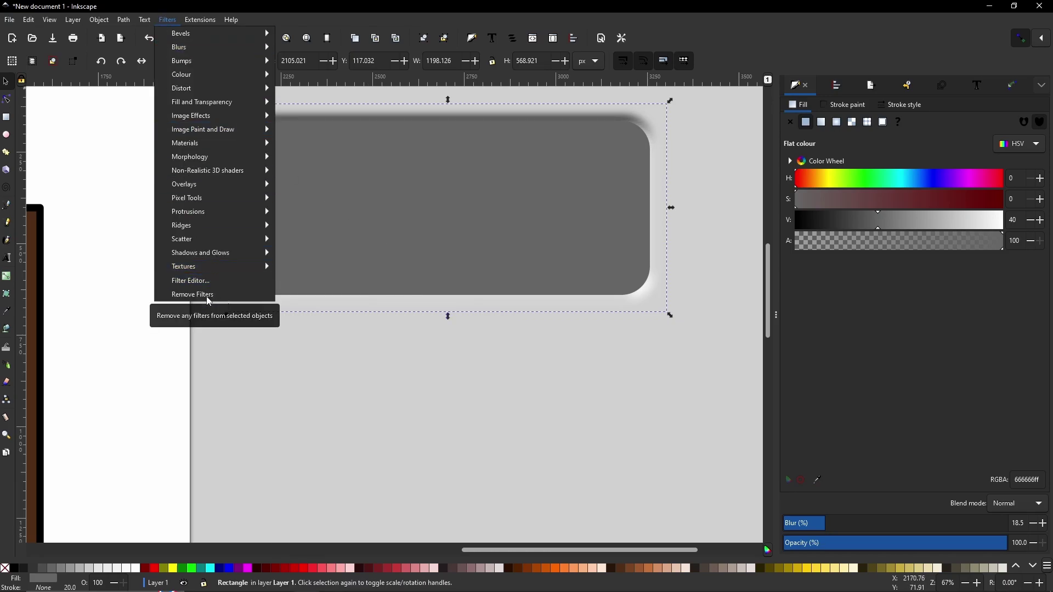
pyautogui.click(209, 296)
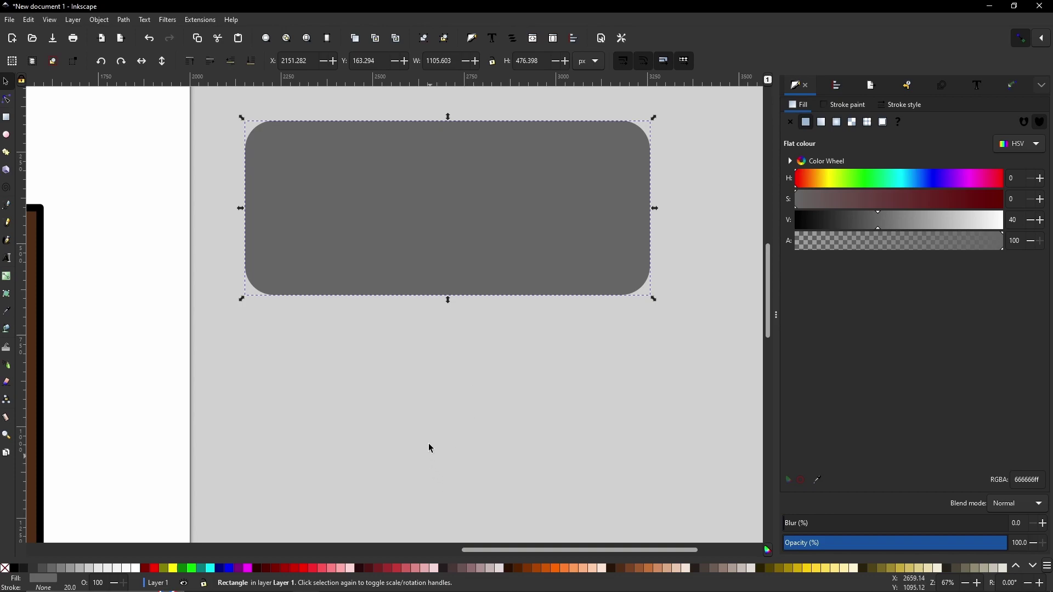
# Step: Delete the grey rounded rectangle and scroll back to the brown-box drawing
pyautogui.press('Delete')
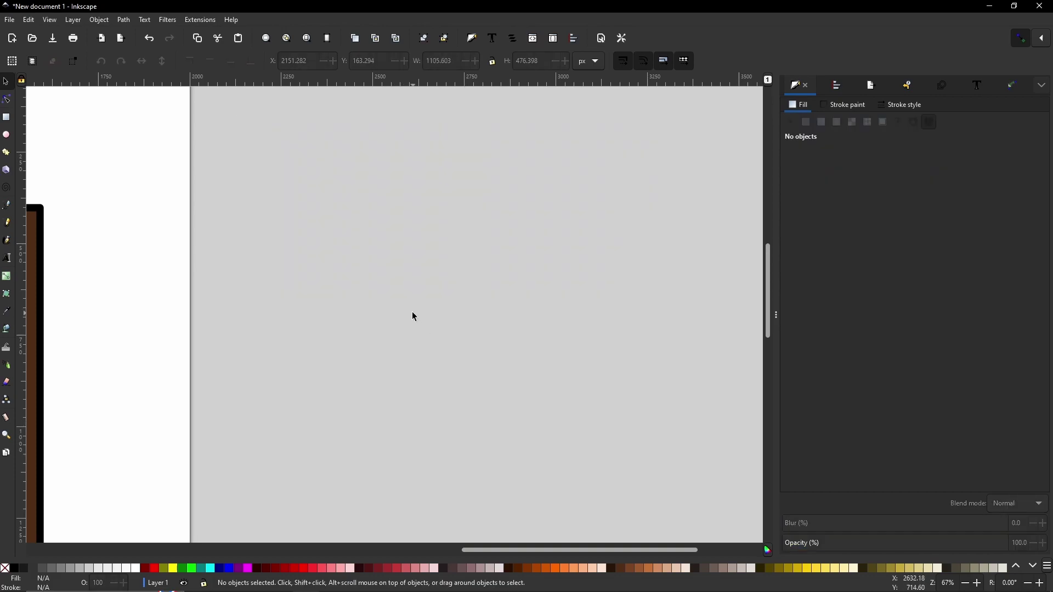
pyautogui.hscroll(-10, 255, 425)
pyautogui.scroll(-1, 382, 334)
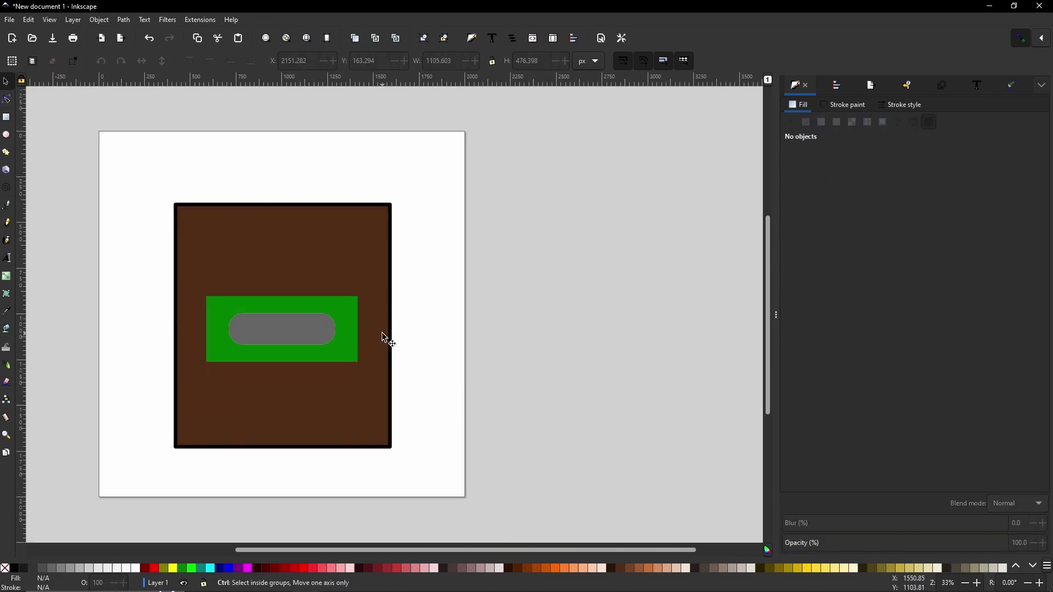
# Step: Apply Filters > Textures > Bark to the brown box, then deselect it
pyautogui.moveTo(382, 333); pyautogui.dragTo(550, 311)
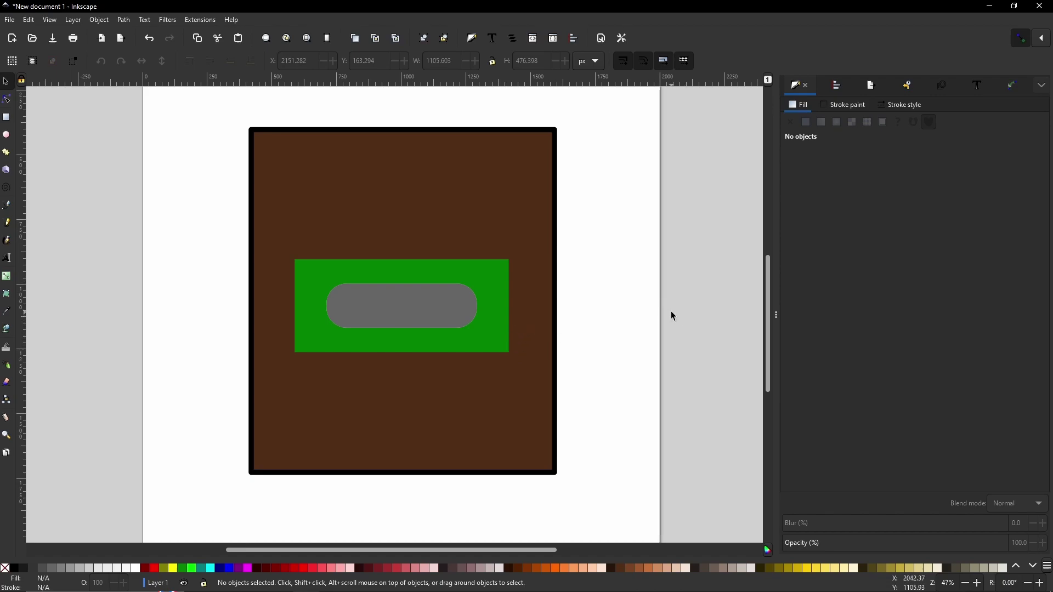
pyautogui.click(345, 199)
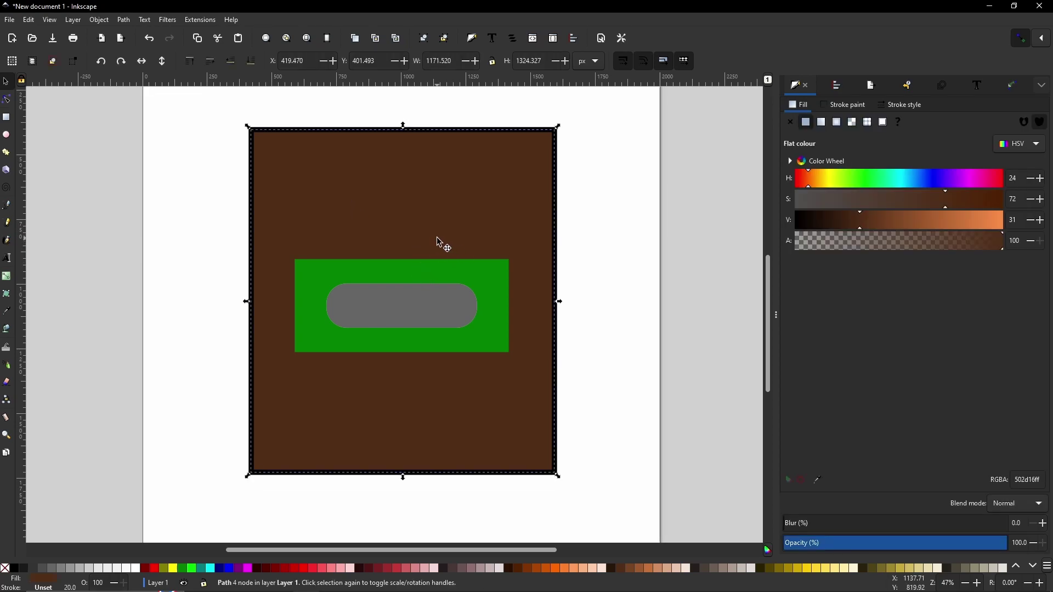
pyautogui.click(169, 20)
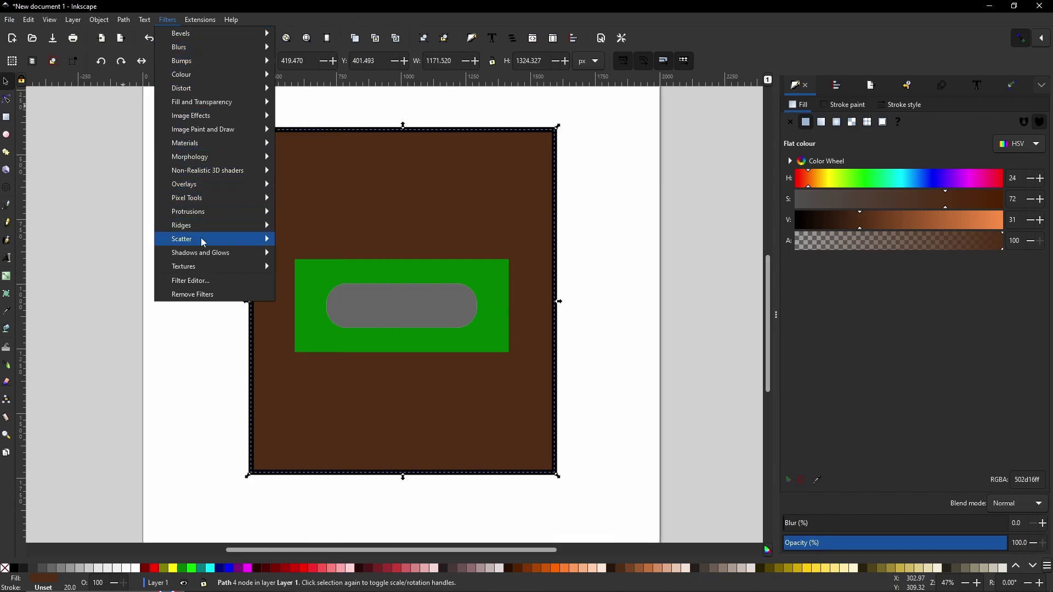
pyautogui.moveTo(204, 252)
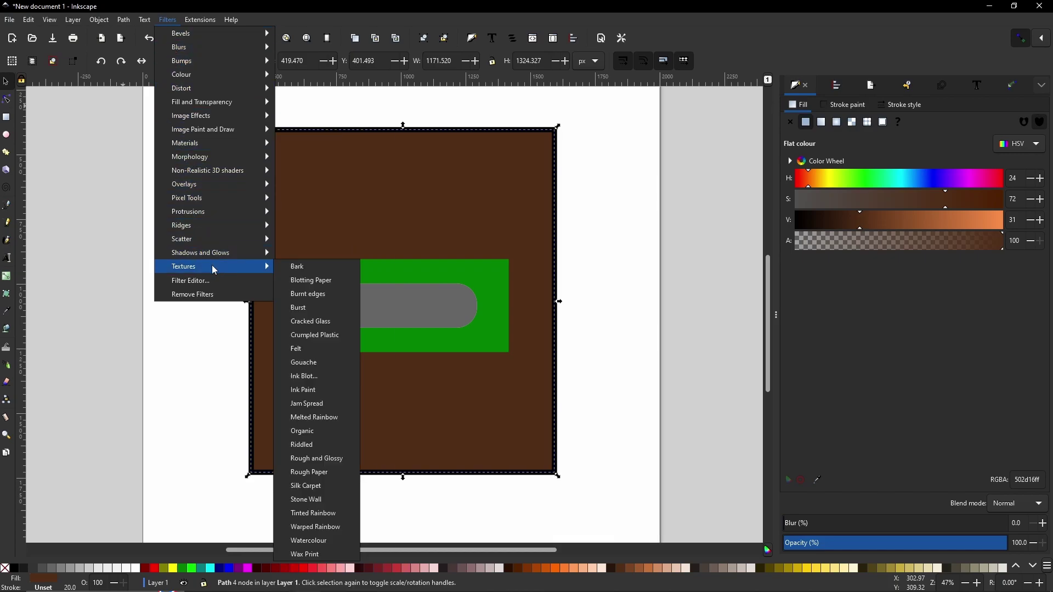
pyautogui.click(294, 268)
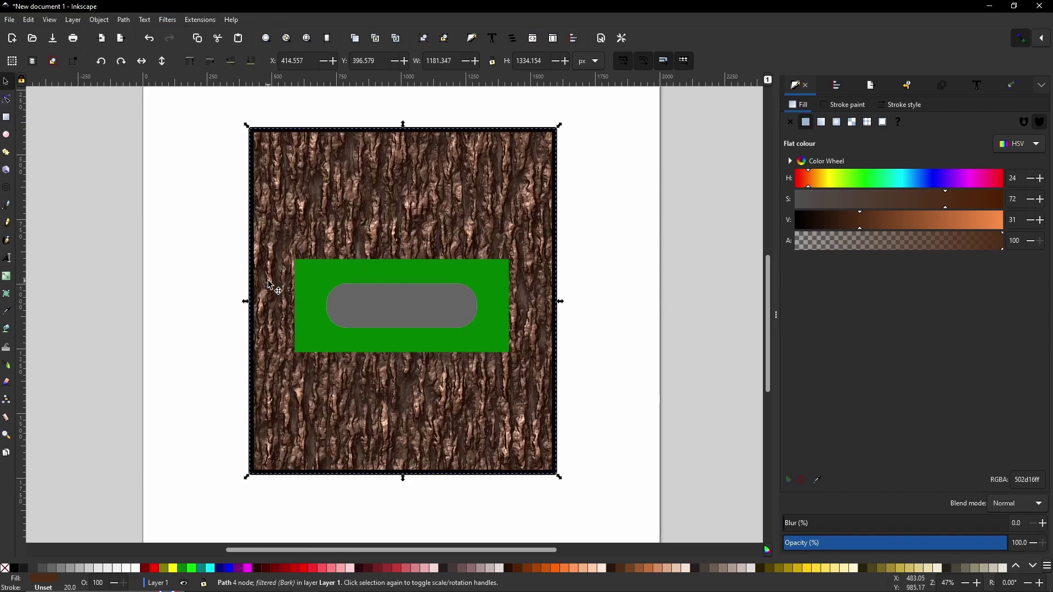
pyautogui.click(623, 310)
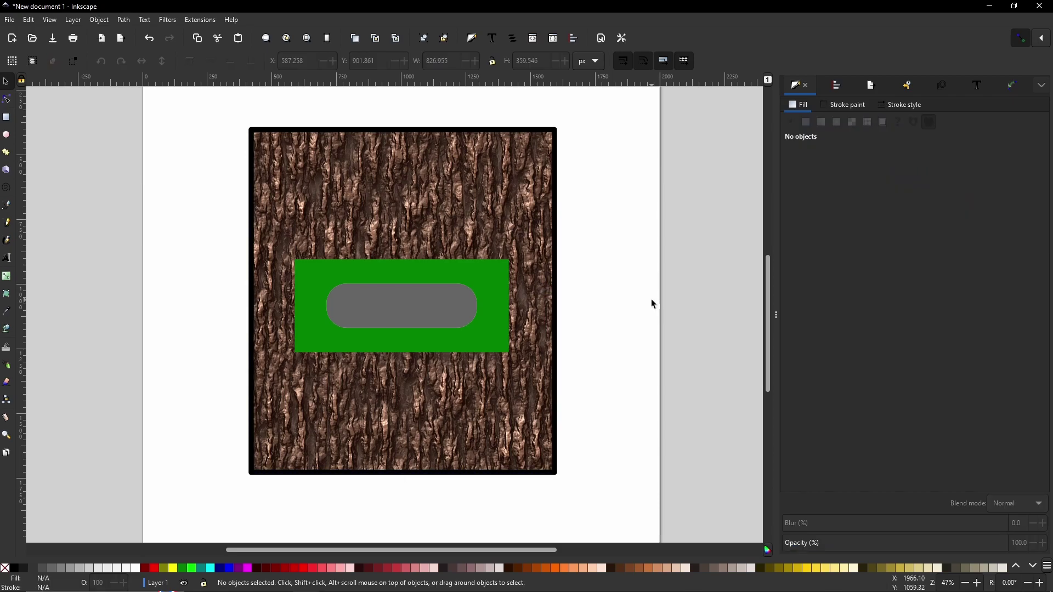
# Step: Apply the Shadows and Glows > Dark and Glow filter to the green panel
pyautogui.click(505, 278)
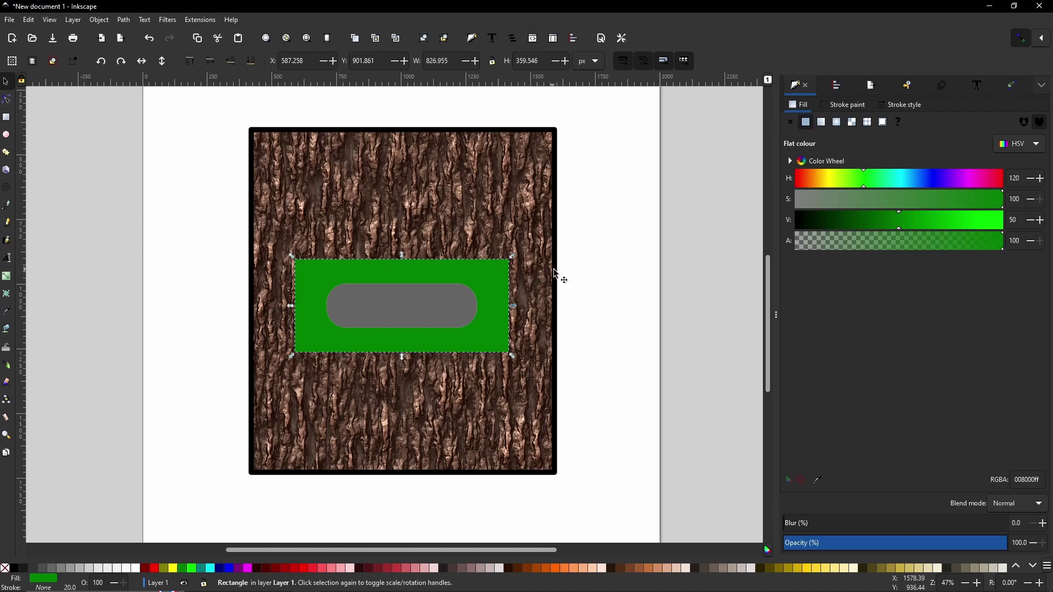
pyautogui.click(168, 21)
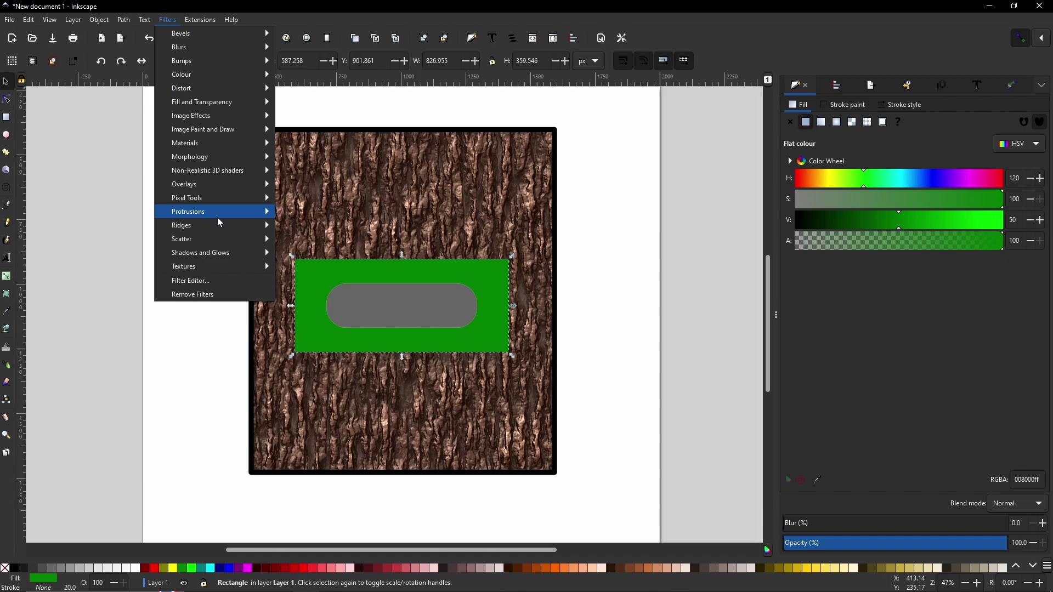
pyautogui.moveTo(220, 255)
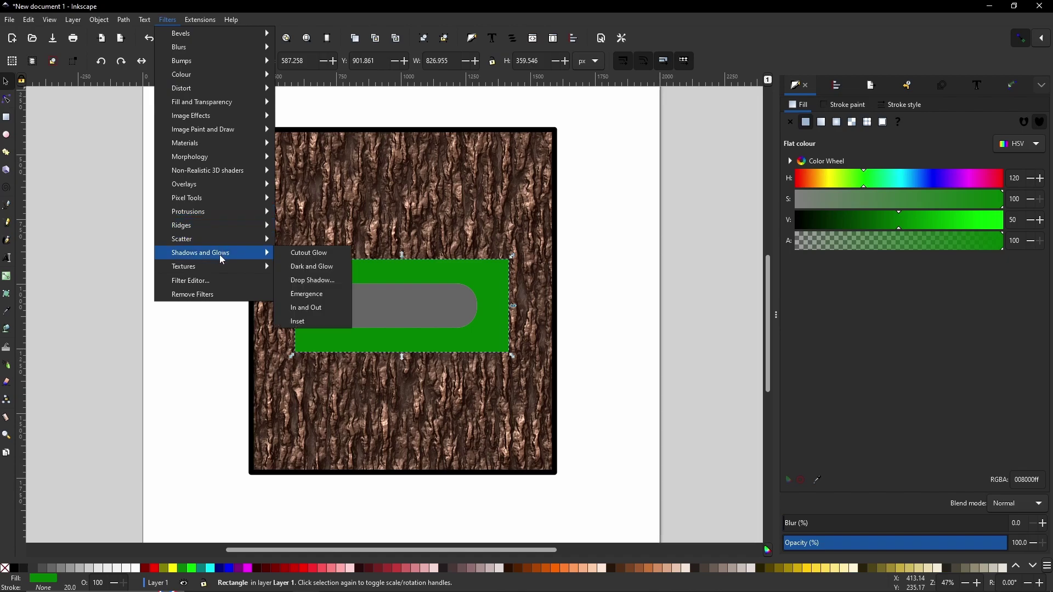
pyautogui.click(309, 267)
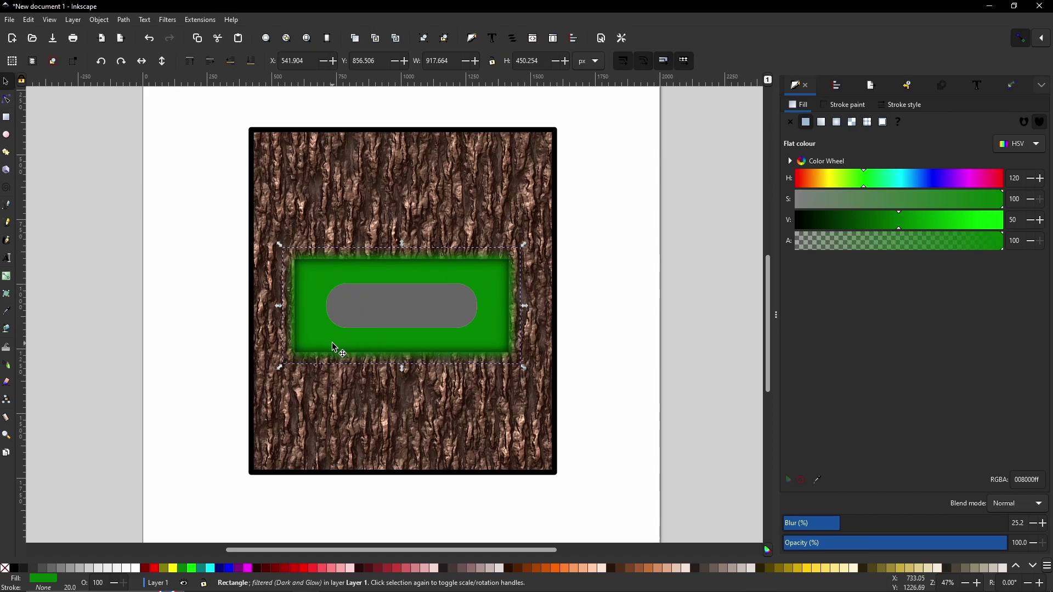
pyautogui.click(167, 22)
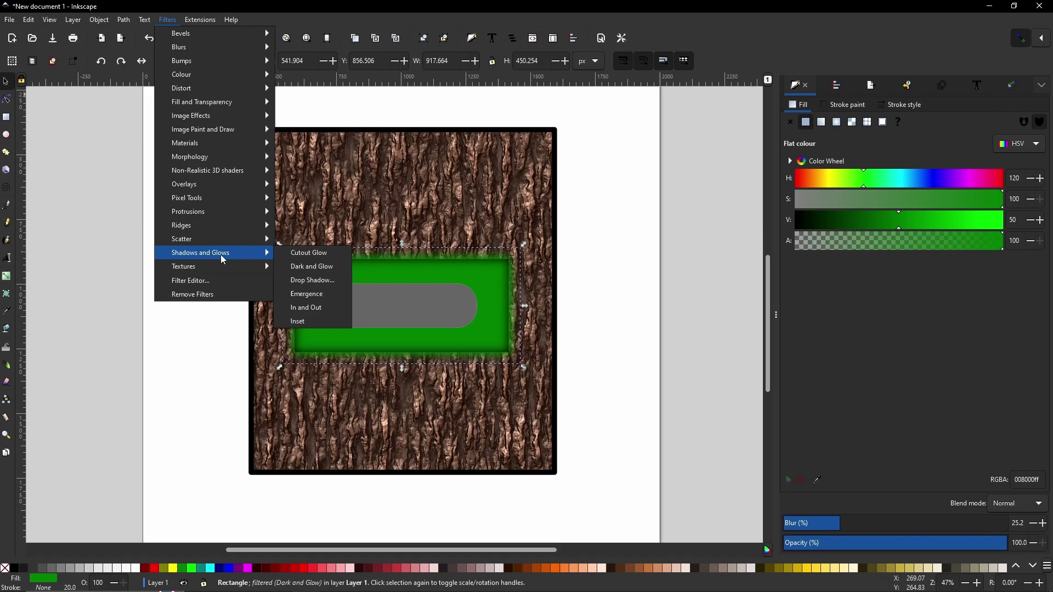
# Step: Give the green panel a Drop Shadow with blur radius 18.7 and offsets 10.1 and 6.7
pyautogui.click(324, 280)
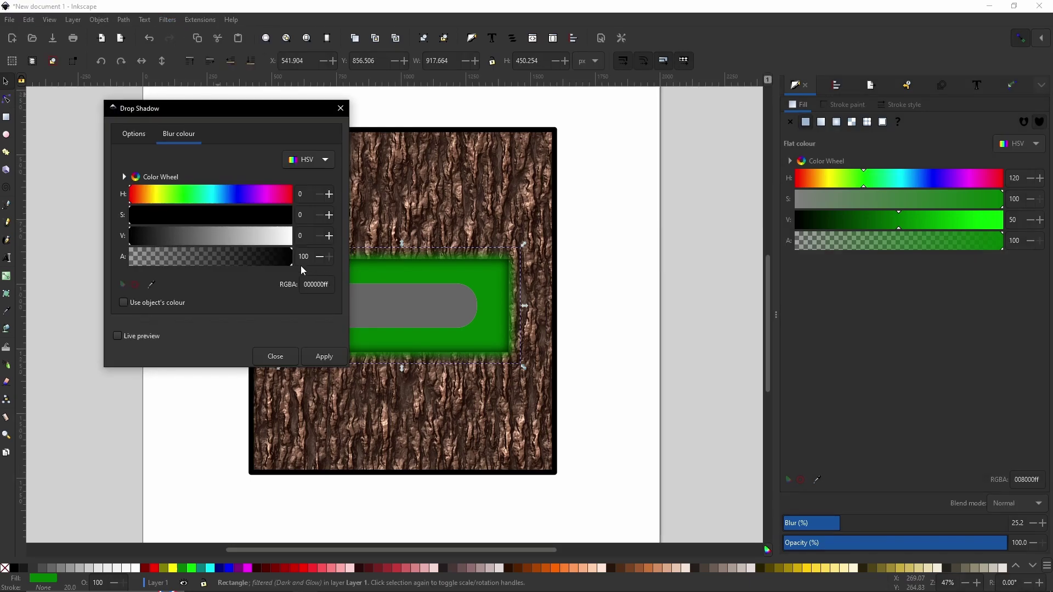
pyautogui.moveTo(239, 113); pyautogui.dragTo(154, 57)
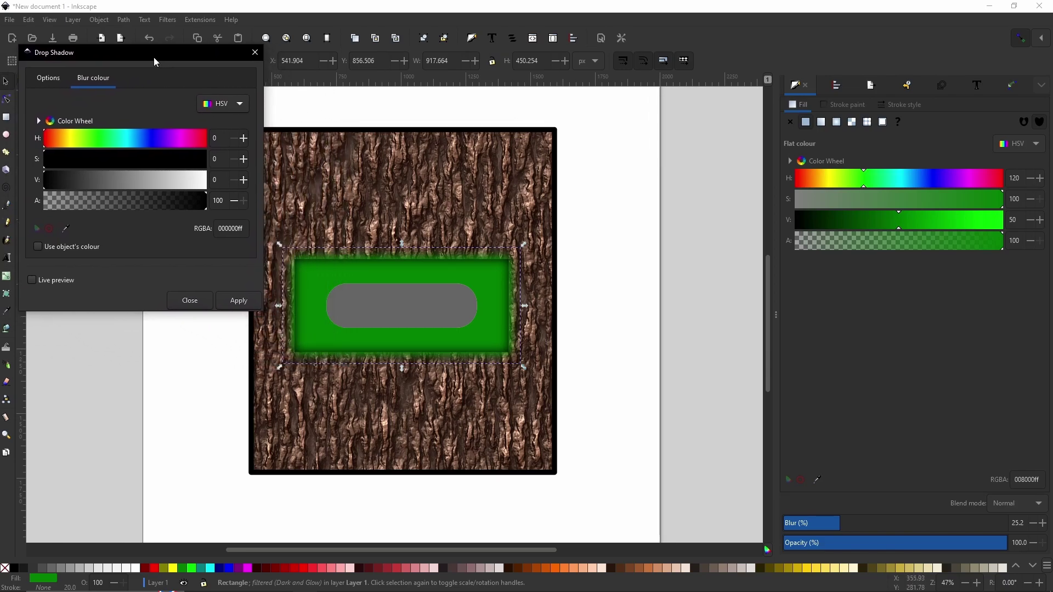
pyautogui.click(32, 281)
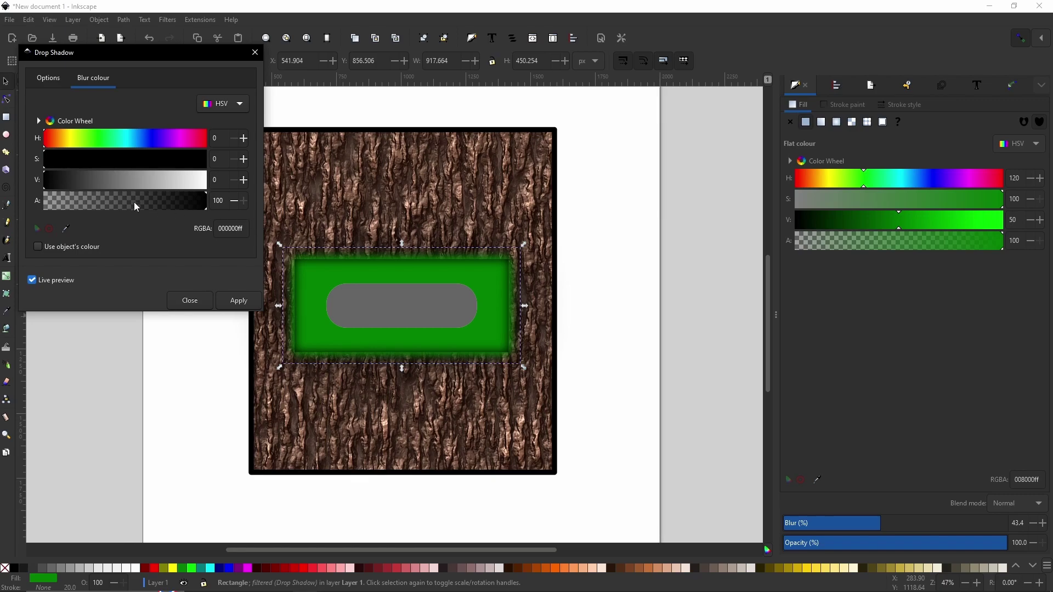
pyautogui.click(48, 78)
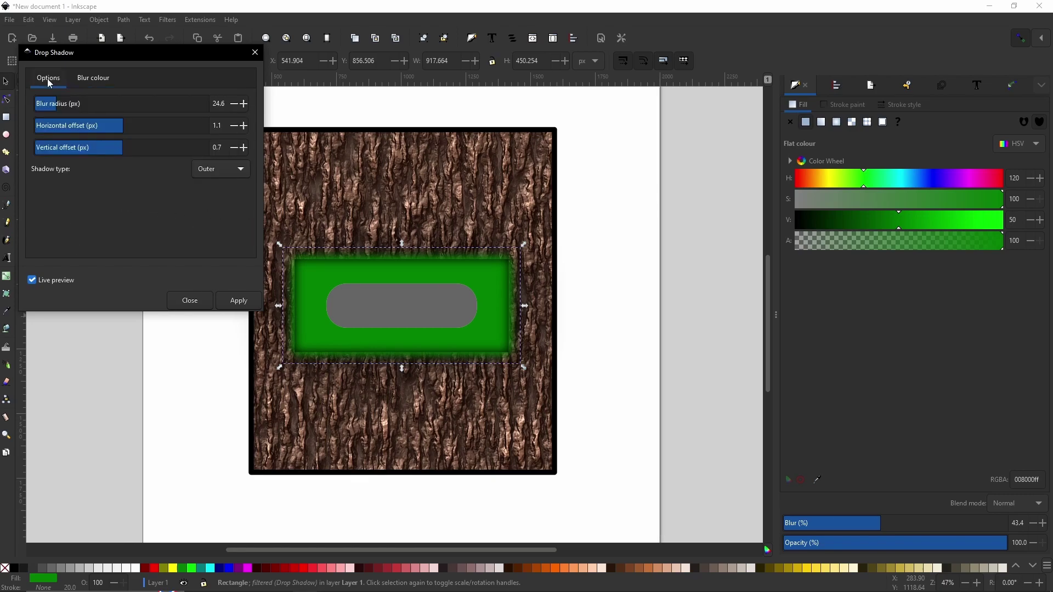
pyautogui.moveTo(67, 103); pyautogui.dragTo(158, 136)
pyautogui.moveTo(91, 105); pyautogui.dragTo(19, 104)
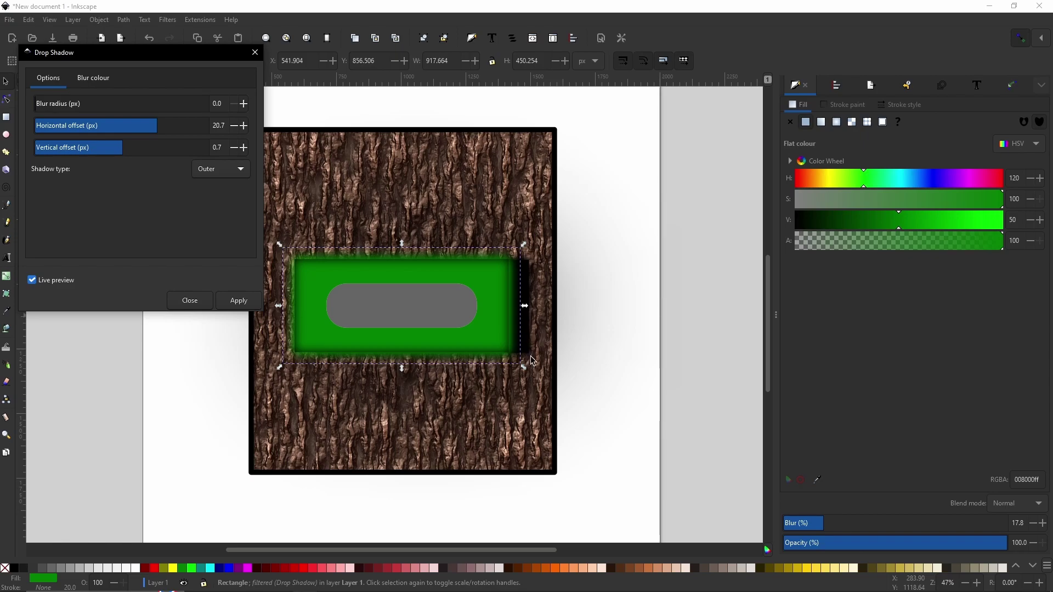
pyautogui.moveTo(133, 146)
pyautogui.mouseDown()
pyautogui.moveTo(153, 150)
pyautogui.moveTo(153, 128)
pyautogui.moveTo(139, 126)
pyautogui.moveTo(126, 153)
pyautogui.moveTo(136, 144)
pyautogui.mouseUp()
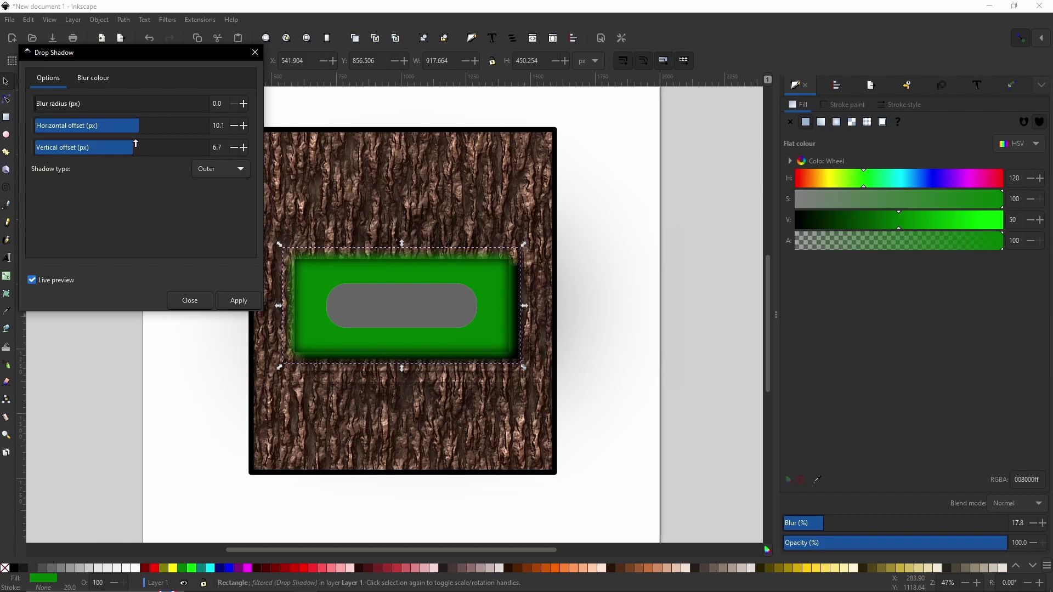
pyautogui.moveTo(39, 105)
pyautogui.mouseDown()
pyautogui.moveTo(66, 105)
pyautogui.moveTo(50, 104)
pyautogui.mouseUp()
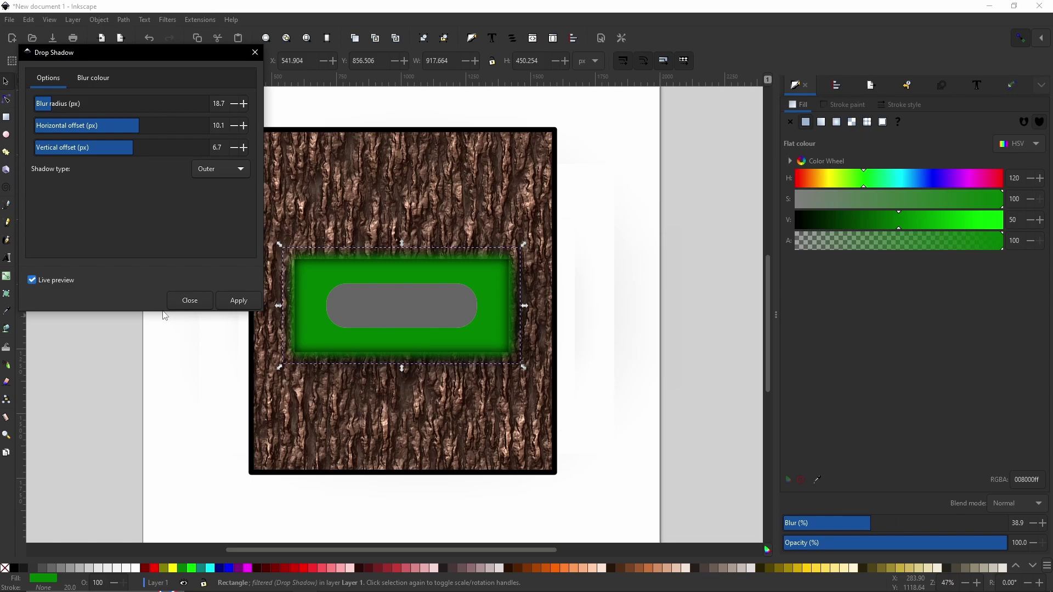
pyautogui.click(227, 304)
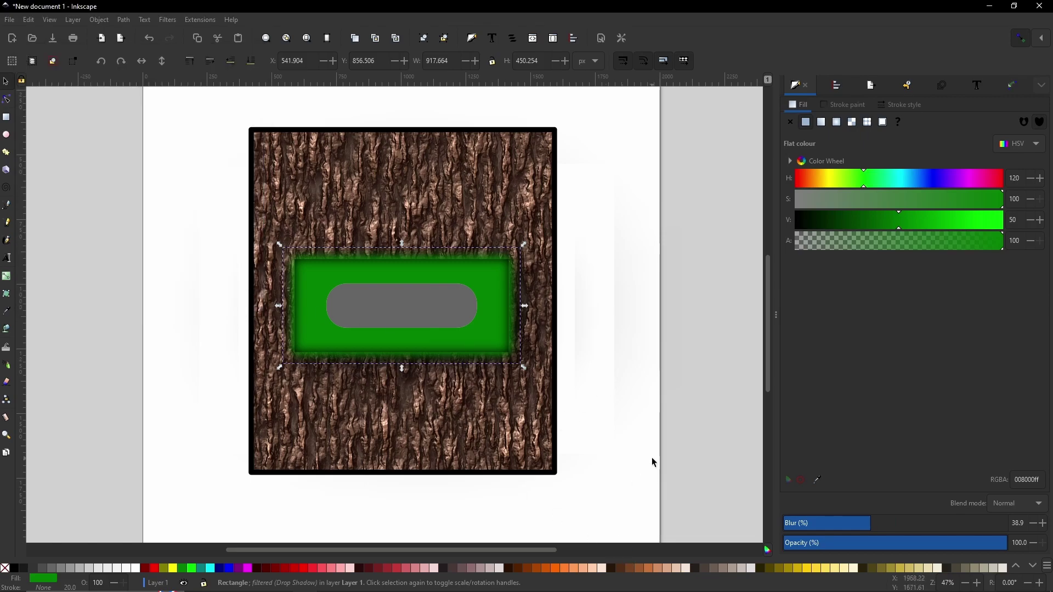
# Step: Apply the Frosted Glass filter to the grey rounded inset on the green panel
pyautogui.click(587, 343)
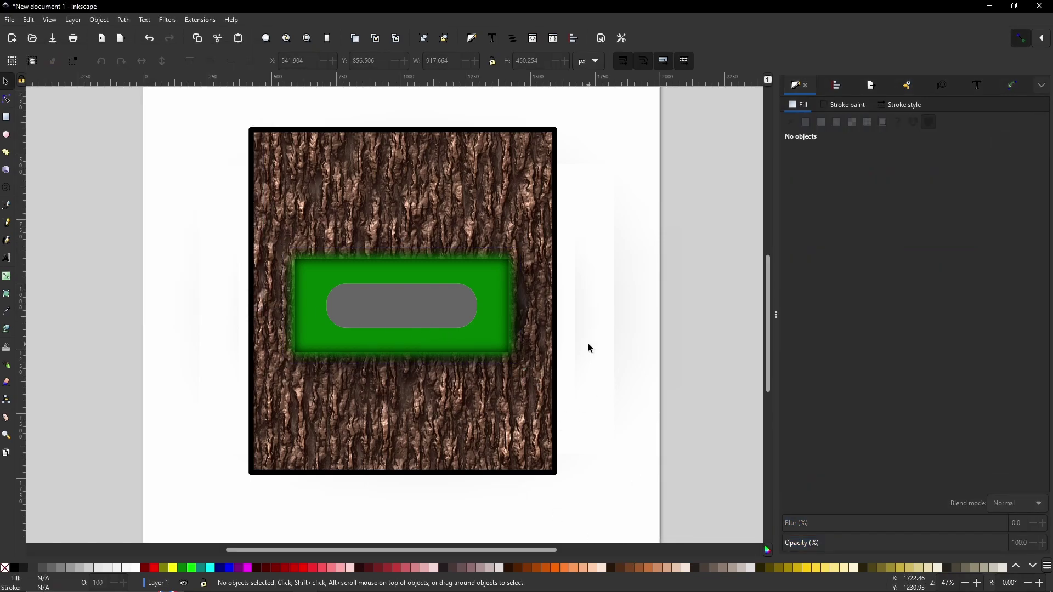
pyautogui.click(425, 310)
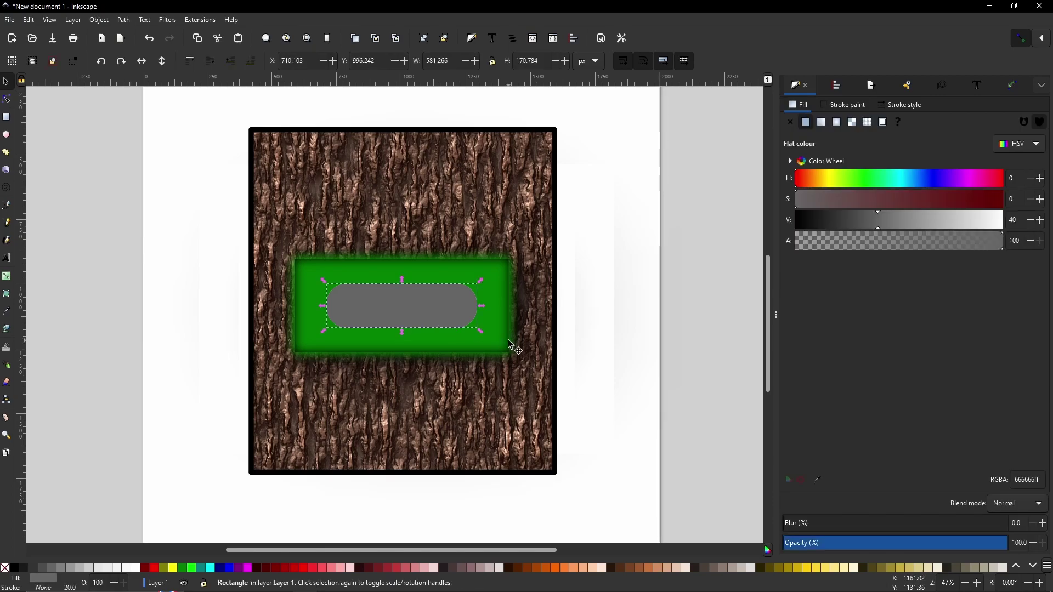
pyautogui.moveTo(395, 315); pyautogui.dragTo(637, 308)
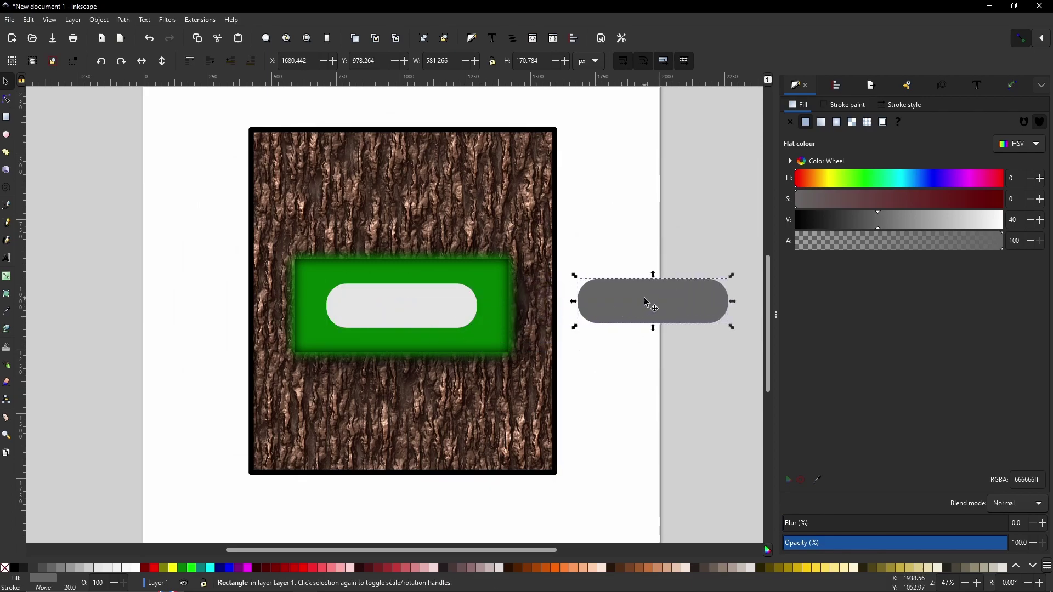
pyautogui.hotkey('ctrl', 'z')
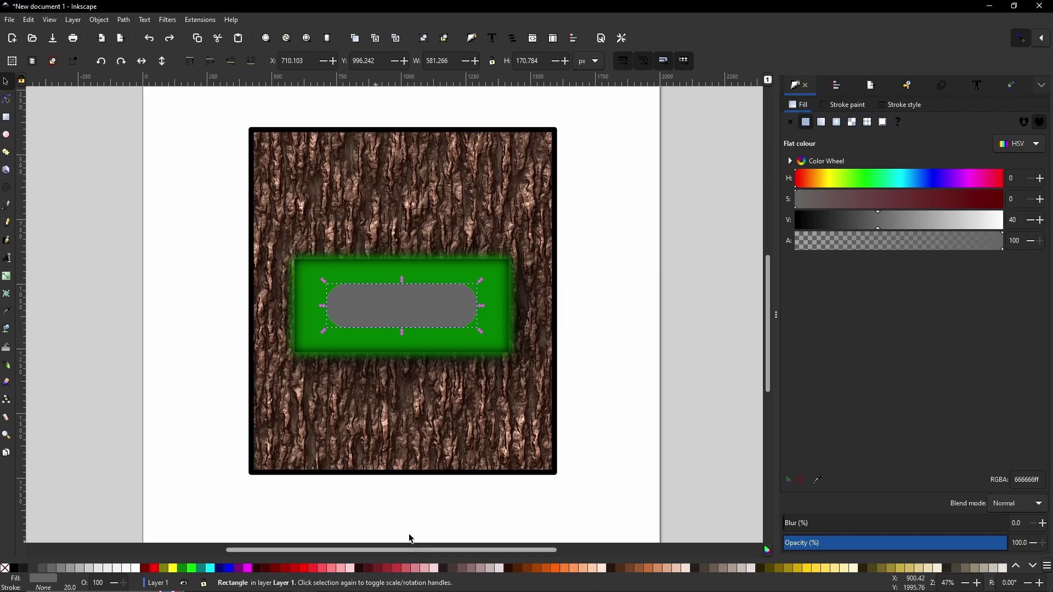
pyautogui.click(168, 25)
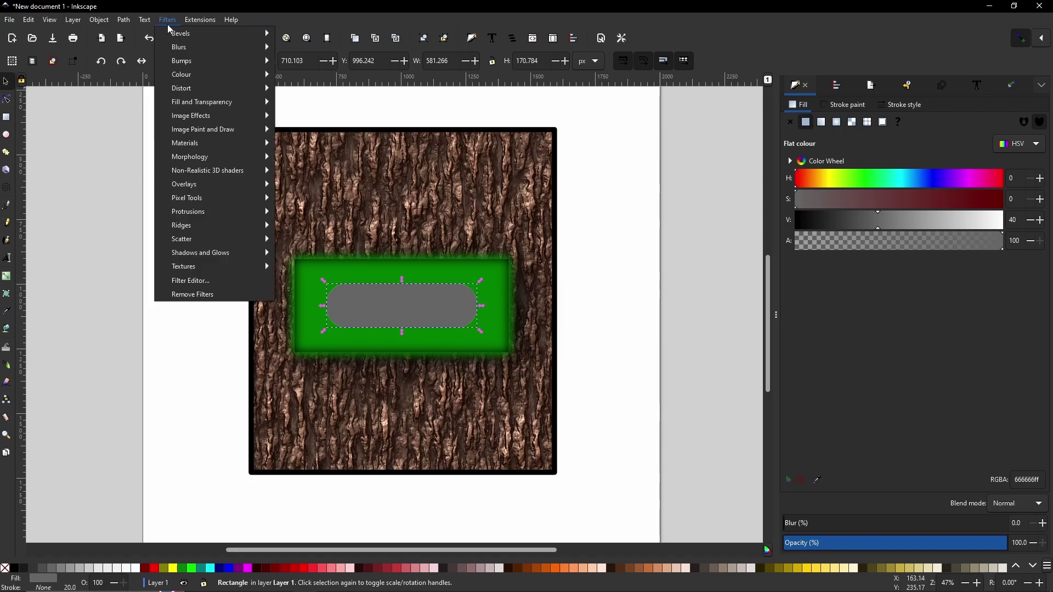
pyautogui.moveTo(201, 120)
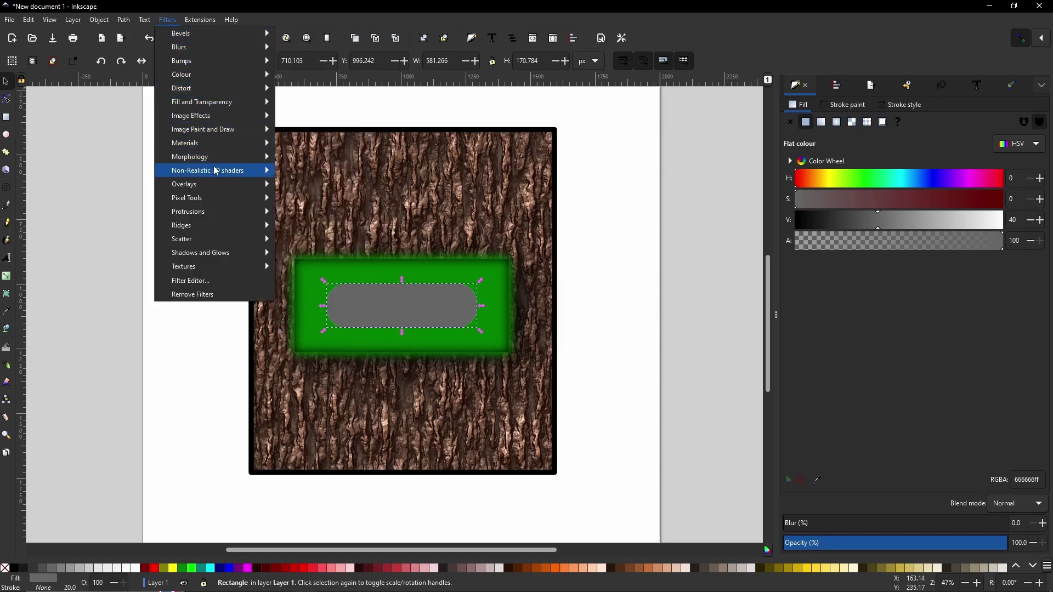
pyautogui.moveTo(218, 174)
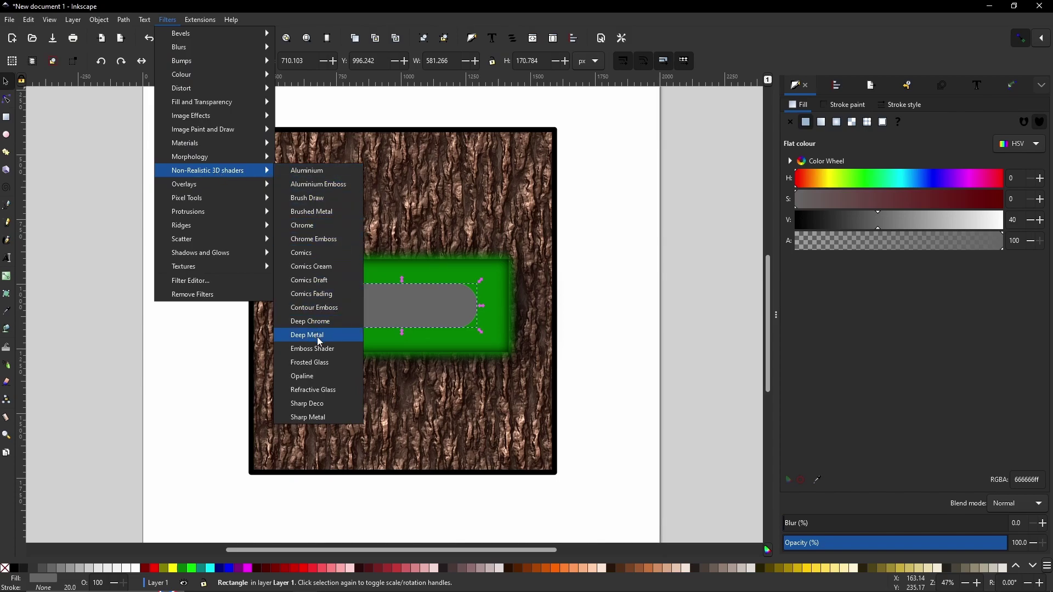
pyautogui.click(310, 364)
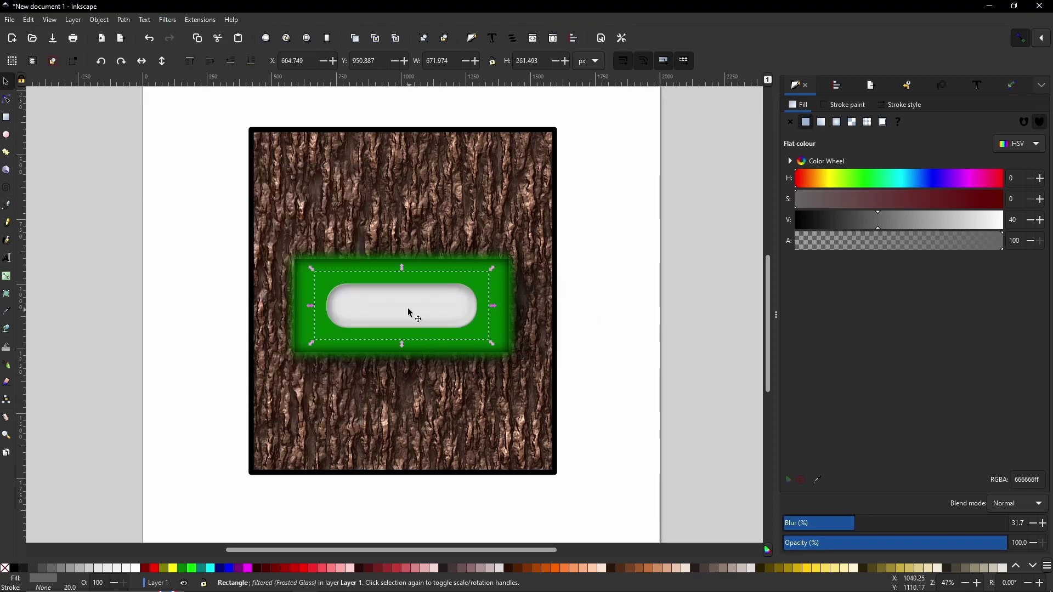
pyautogui.moveTo(409, 287)
pyautogui.mouseDown()
pyautogui.moveTo(472, 314)
pyautogui.moveTo(635, 270)
pyautogui.moveTo(696, 234)
pyautogui.moveTo(688, 222)
pyautogui.moveTo(659, 227)
pyautogui.moveTo(415, 299)
pyautogui.moveTo(403, 288)
pyautogui.mouseUp()
pyautogui.click(696, 313)
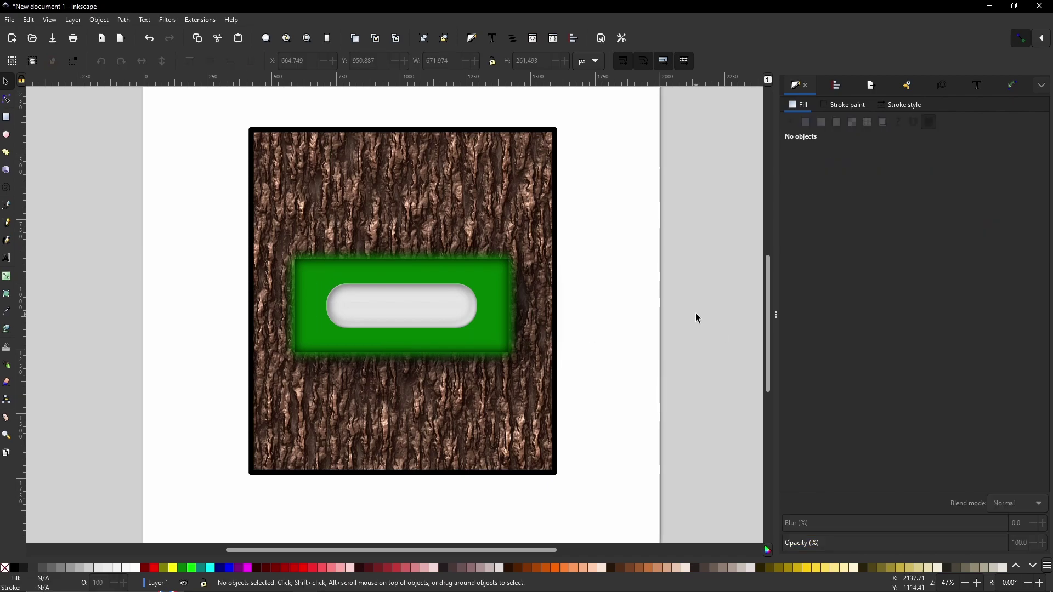